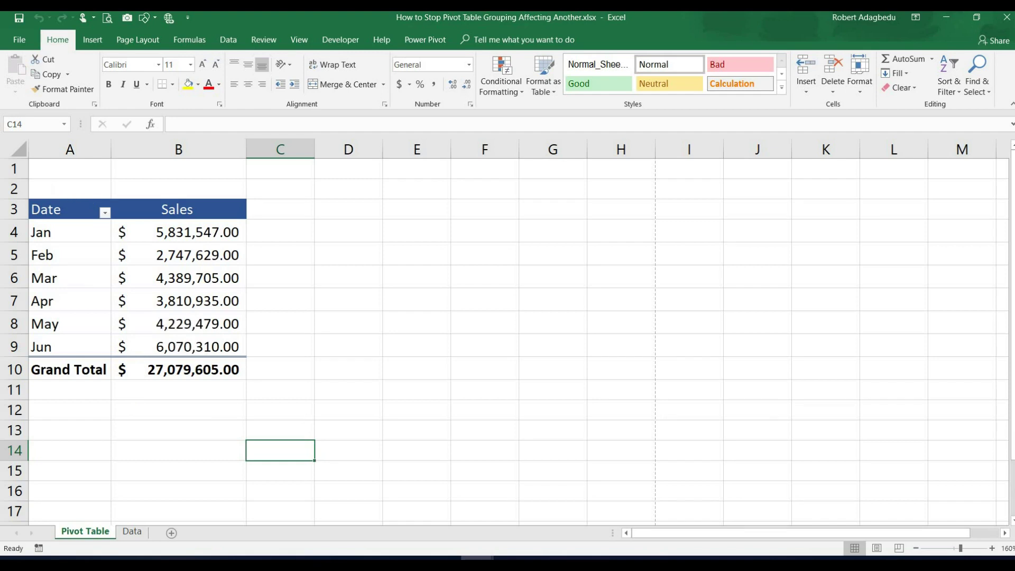
Step: Copy the pivot table range A2:B11 and paste it as a second pivot table starting at cell E2
click(742, 535)
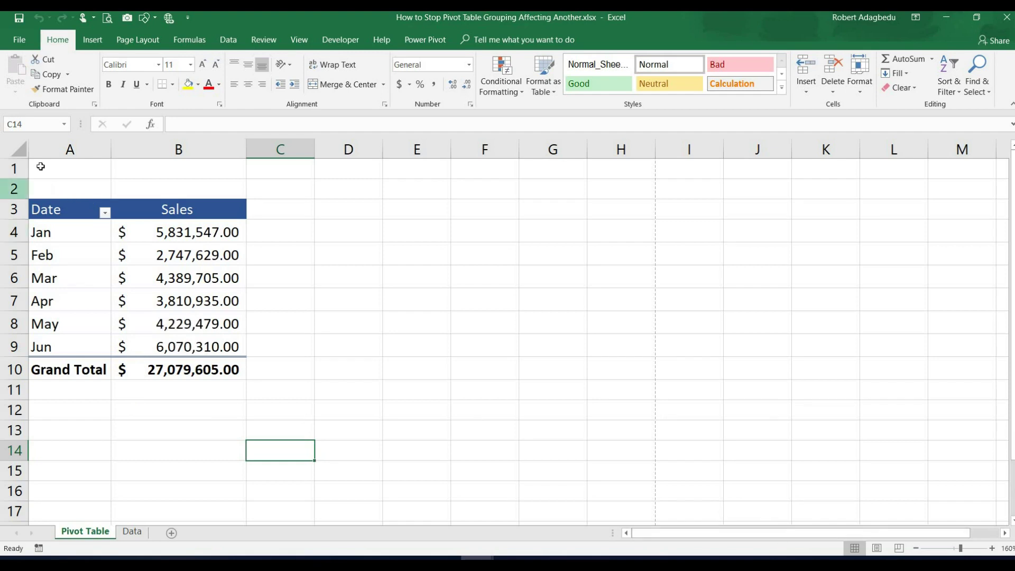
drag(40, 188, 204, 389)
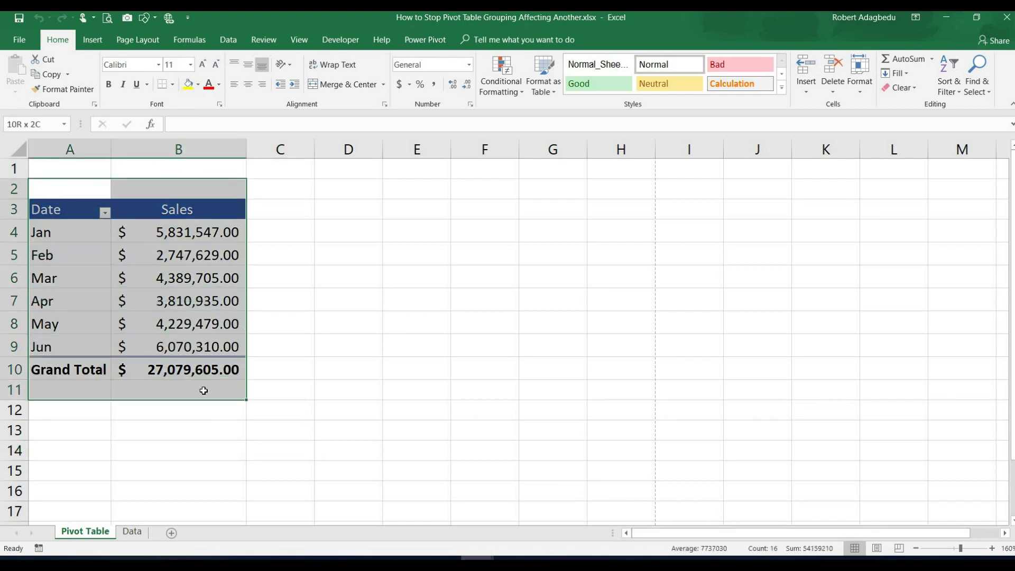
key(ctrl+c)
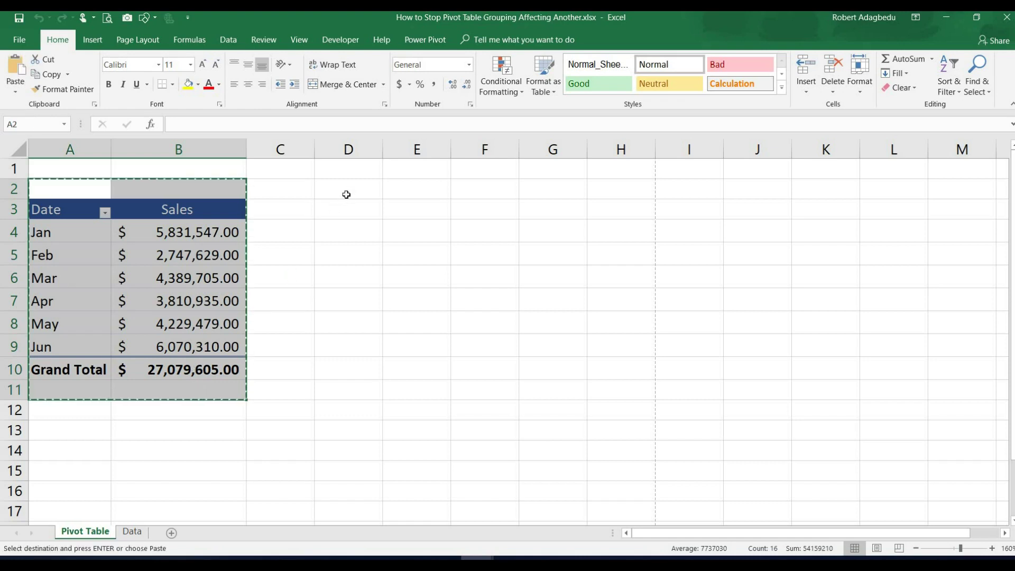
click(347, 188)
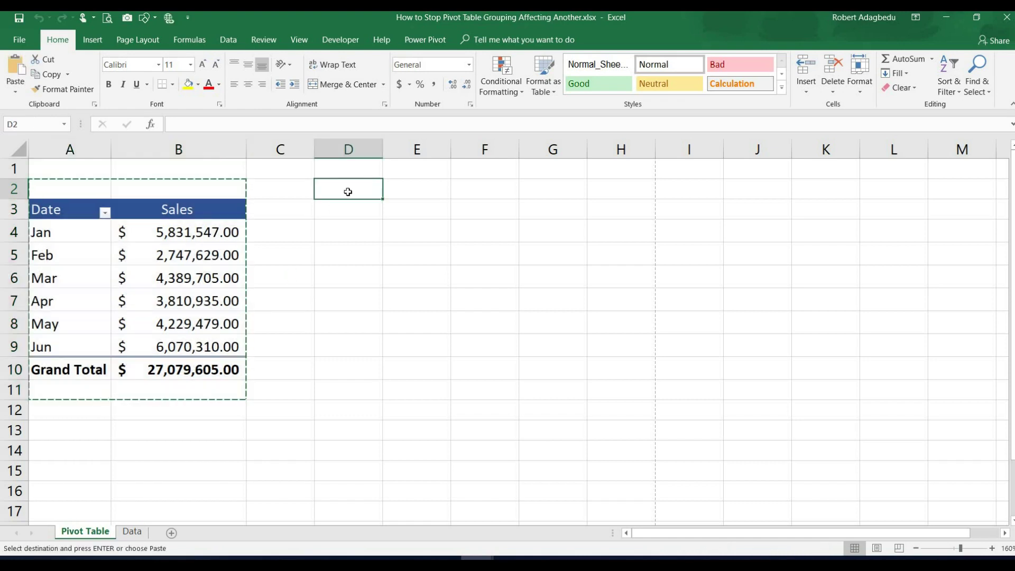
click(407, 189)
key(ctrl+v)
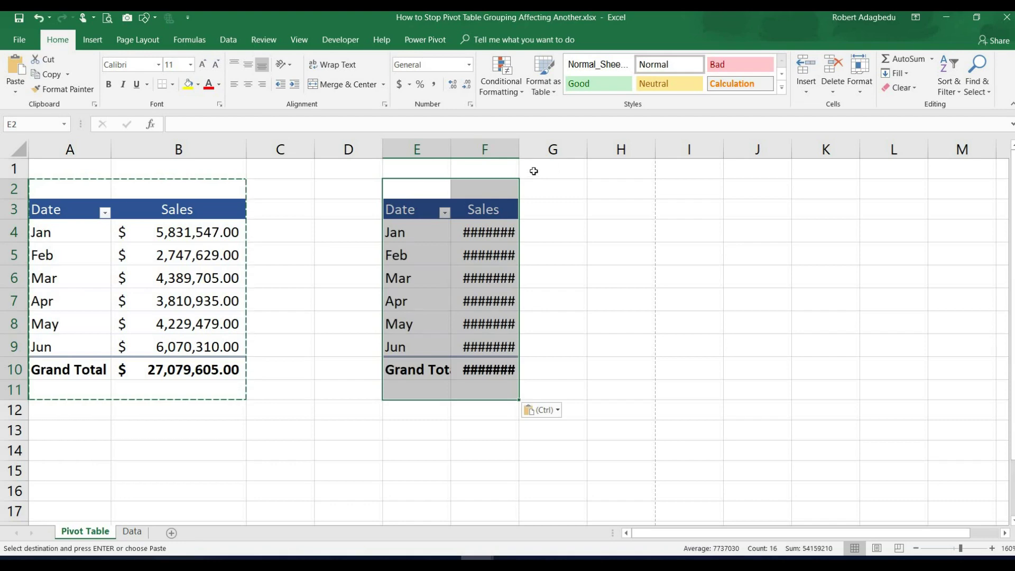
Step: Autofit column F to the pasted sales figures and clear the copy marquee
click(532, 170)
double_click(520, 144)
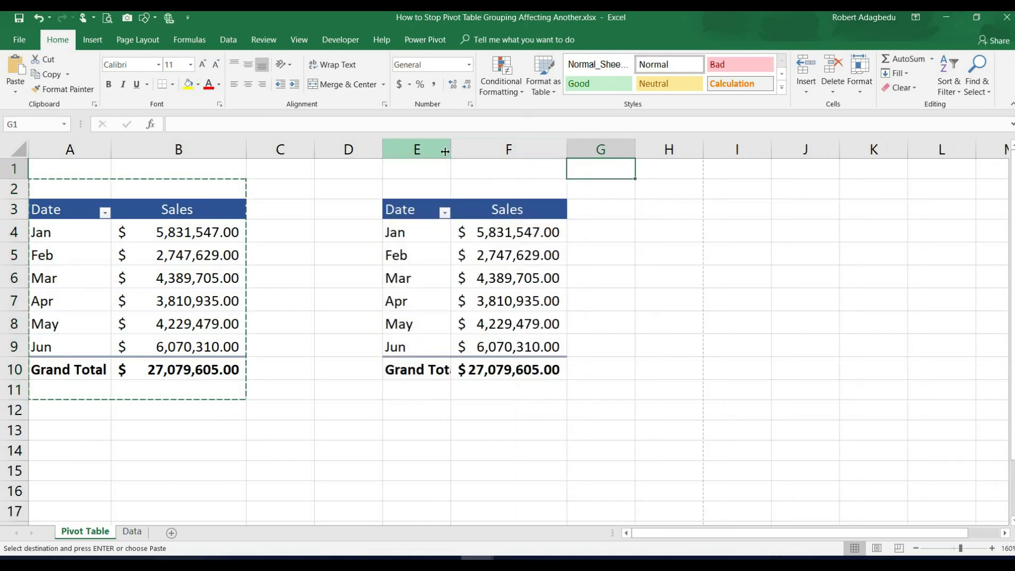
click(450, 151)
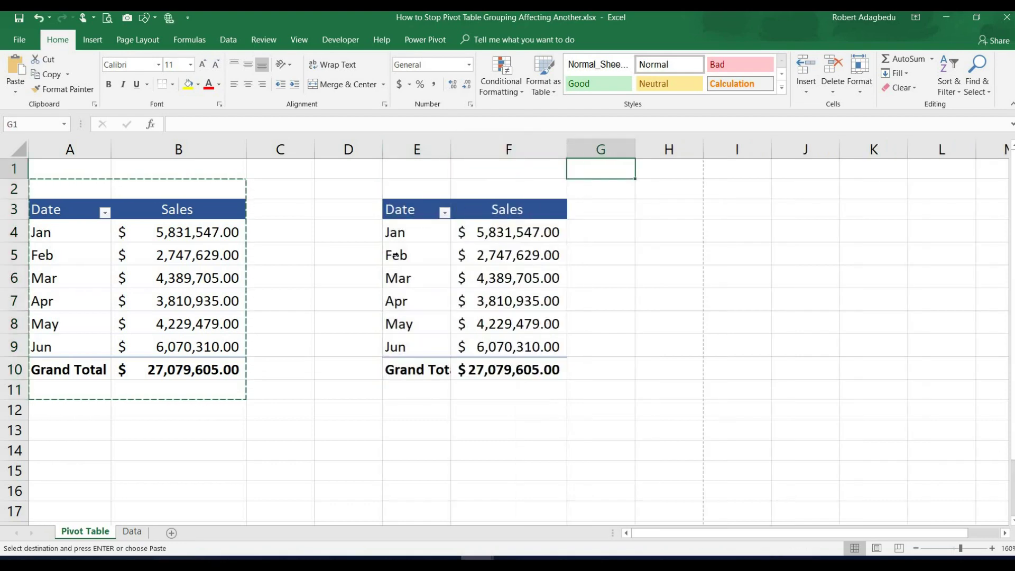
key(Escape)
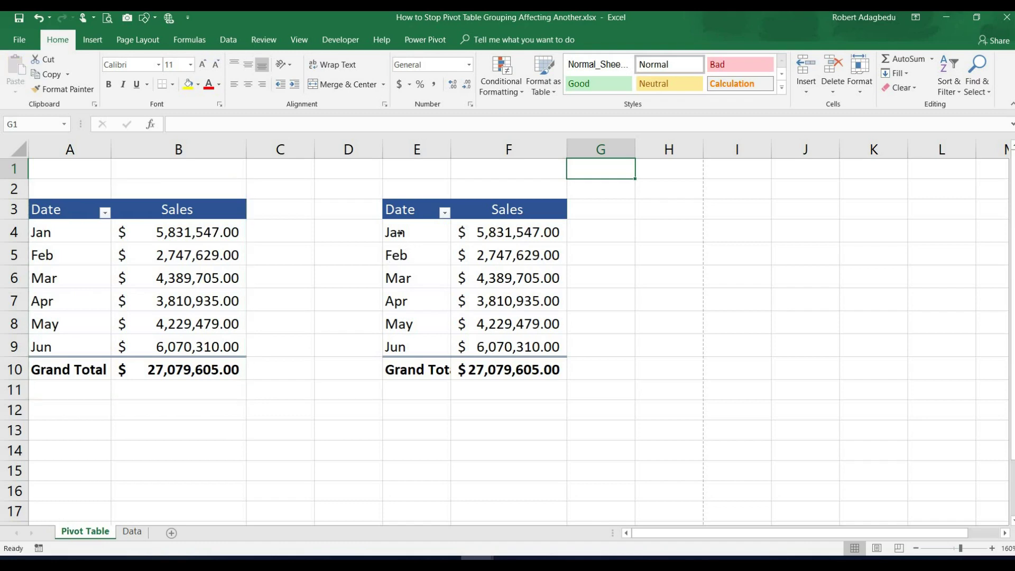
Step: Group the dates of the copied pivot table by Days only, with the number of days set to 7
click(402, 244)
click(410, 235)
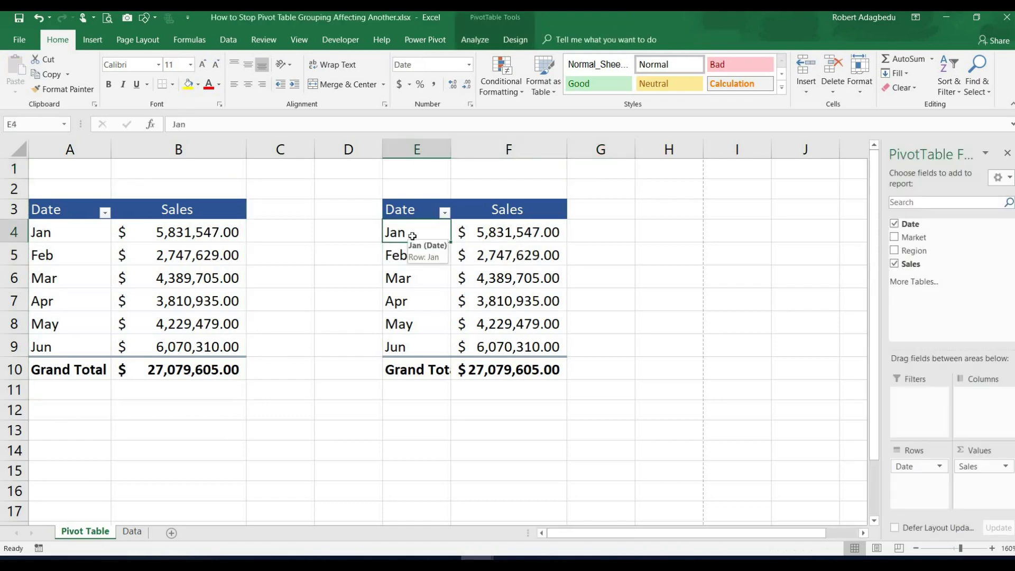
right_click(412, 239)
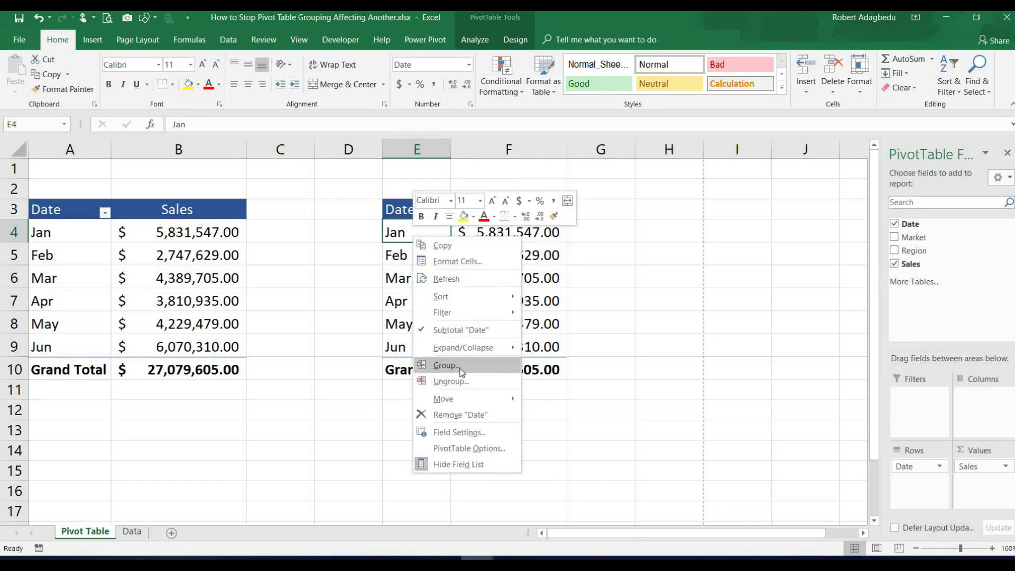
click(460, 368)
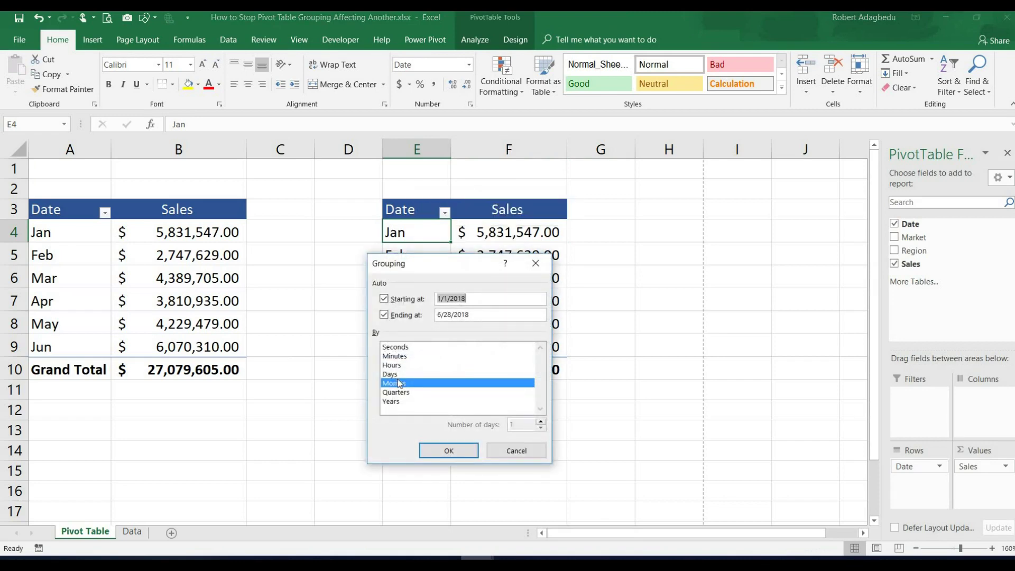
click(397, 373)
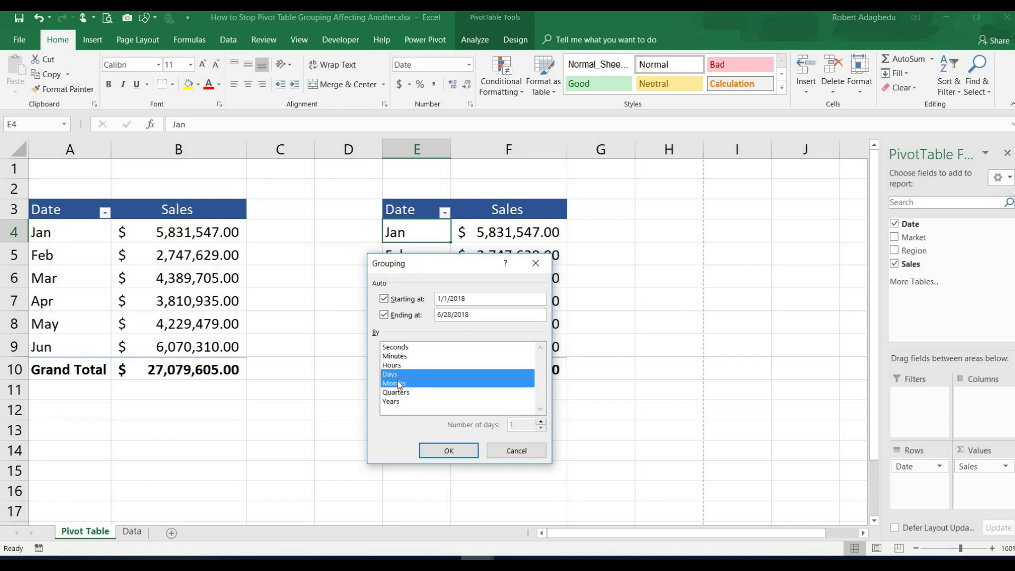
click(398, 384)
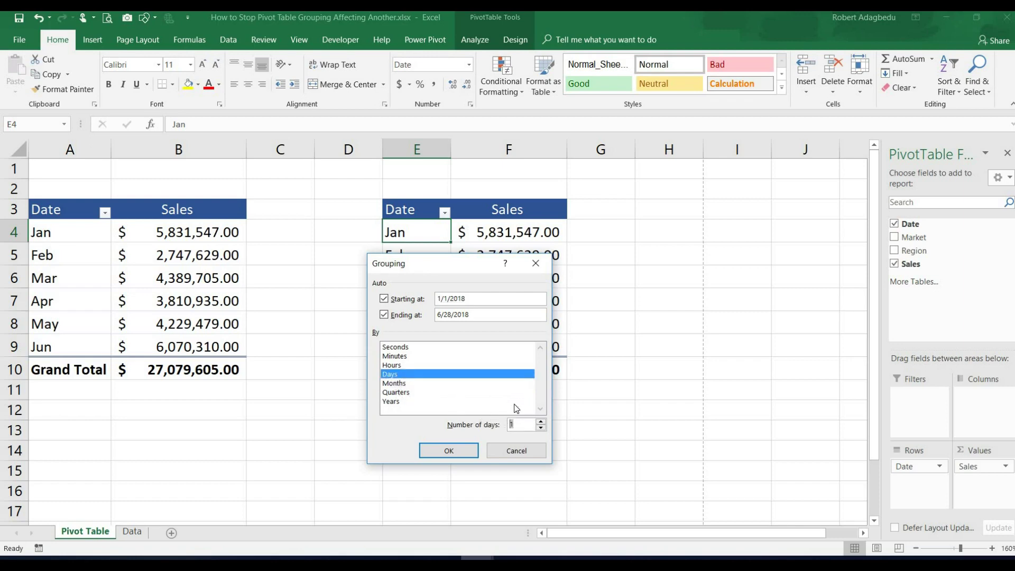
text(7)
click(466, 451)
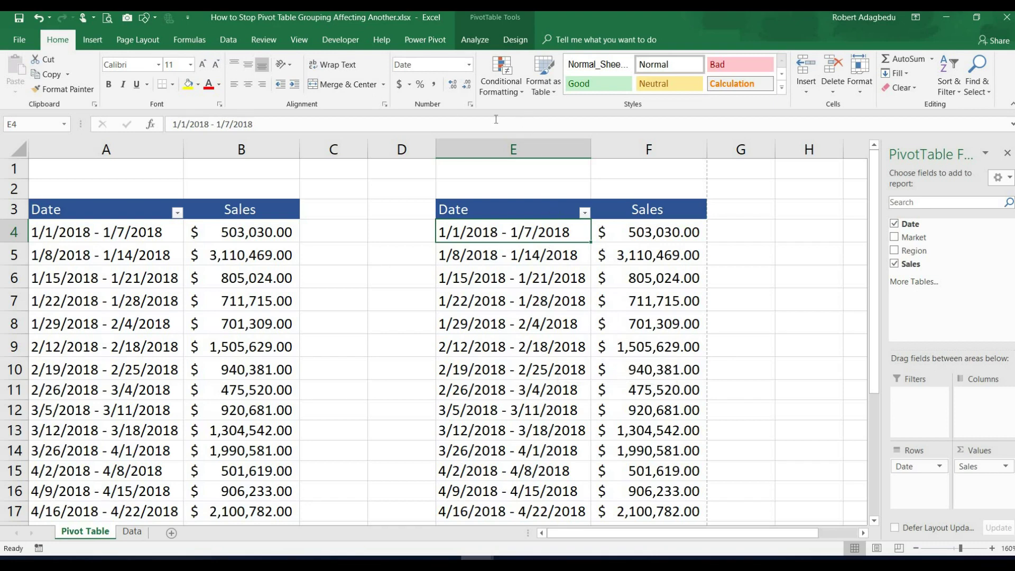
Step: Open the Visual Basic editor and enlarge the Immediate window for entering a command
click(341, 40)
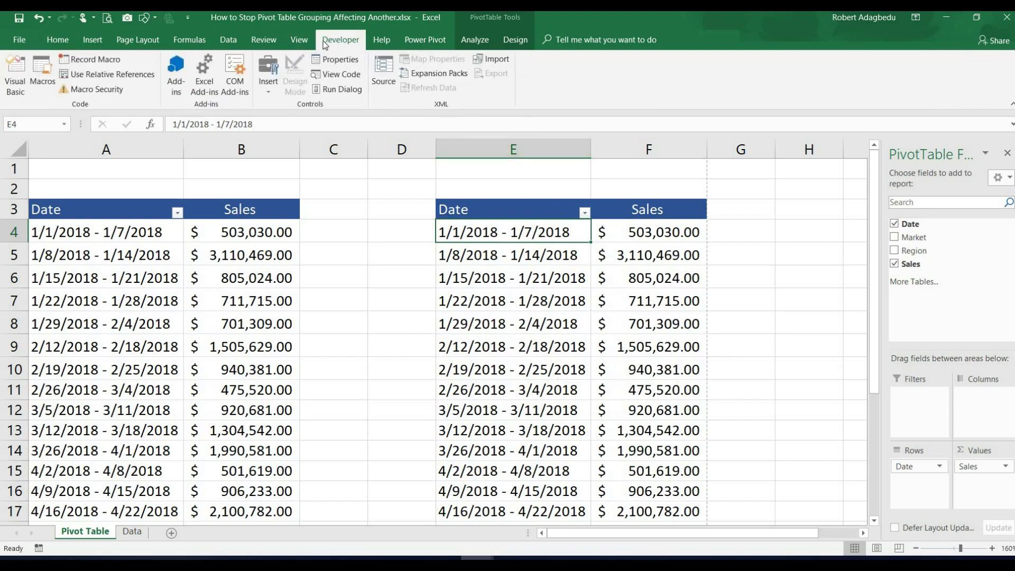
click(14, 72)
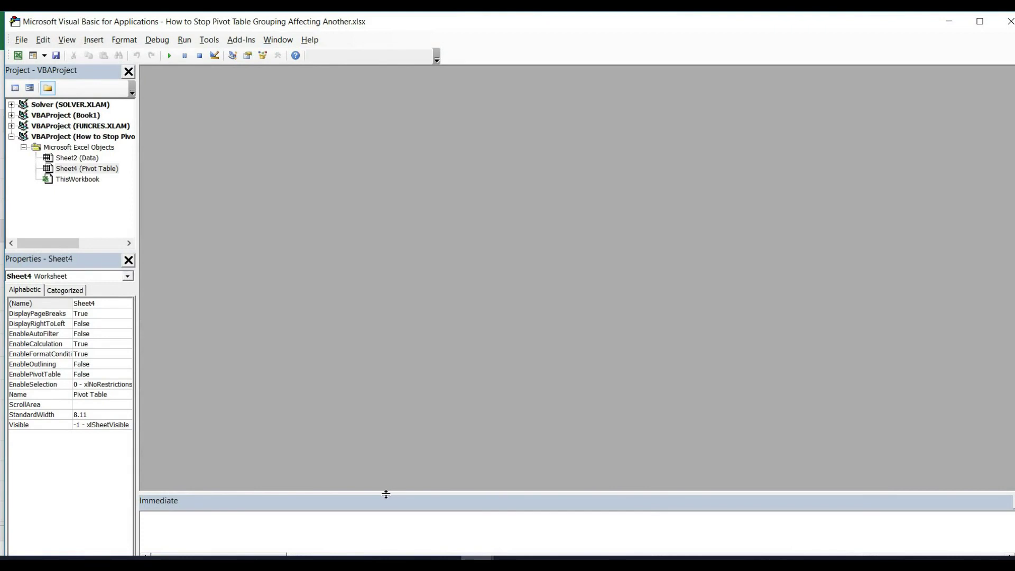
drag(385, 493, 370, 369)
click(170, 427)
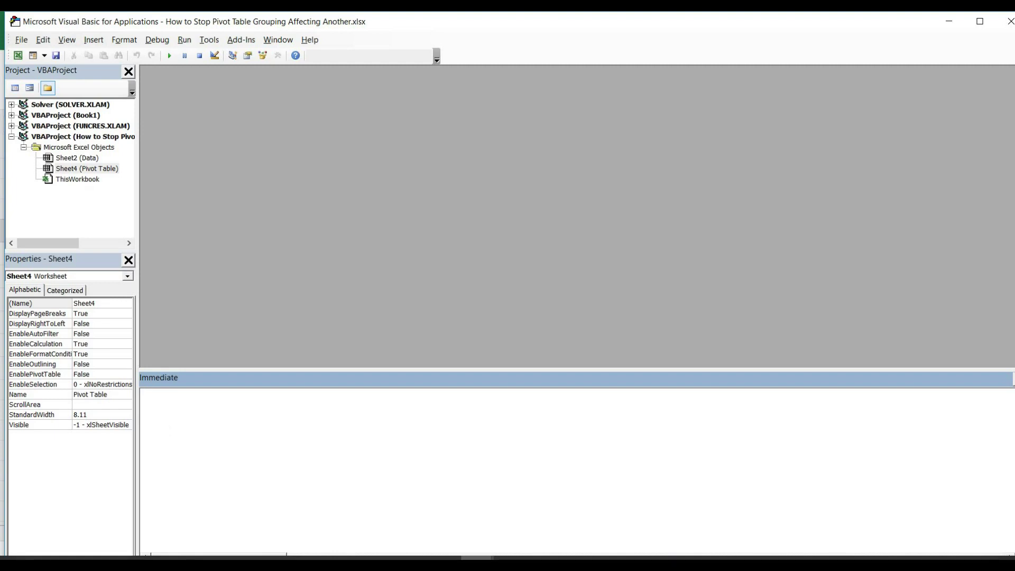
Step: Run ?ActiveWorkbook.PivotCaches.Count in the Immediate window to query the number of pivot caches, and return to the worksheet
text(?ActiveWorkb)
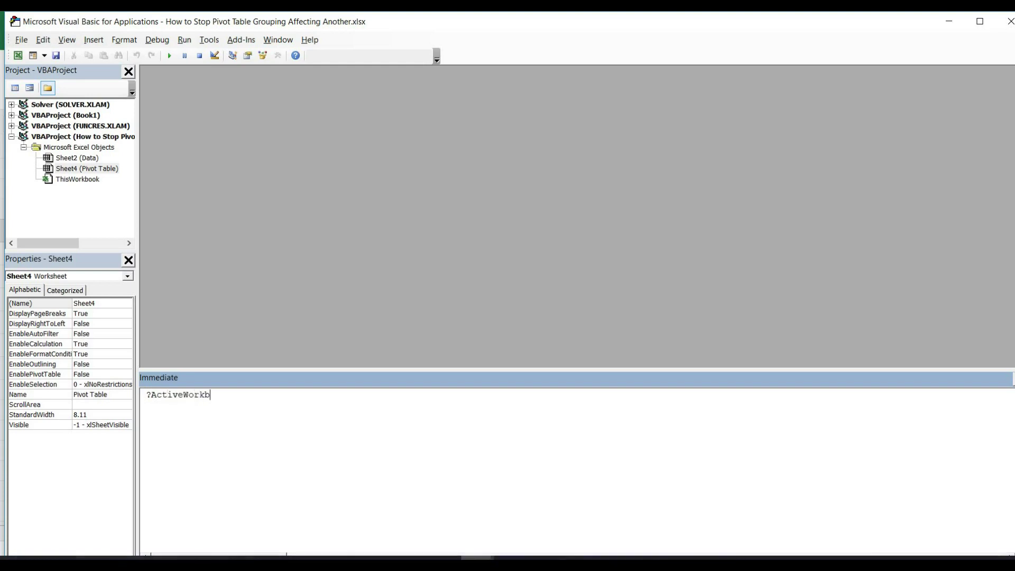
text(ook.)
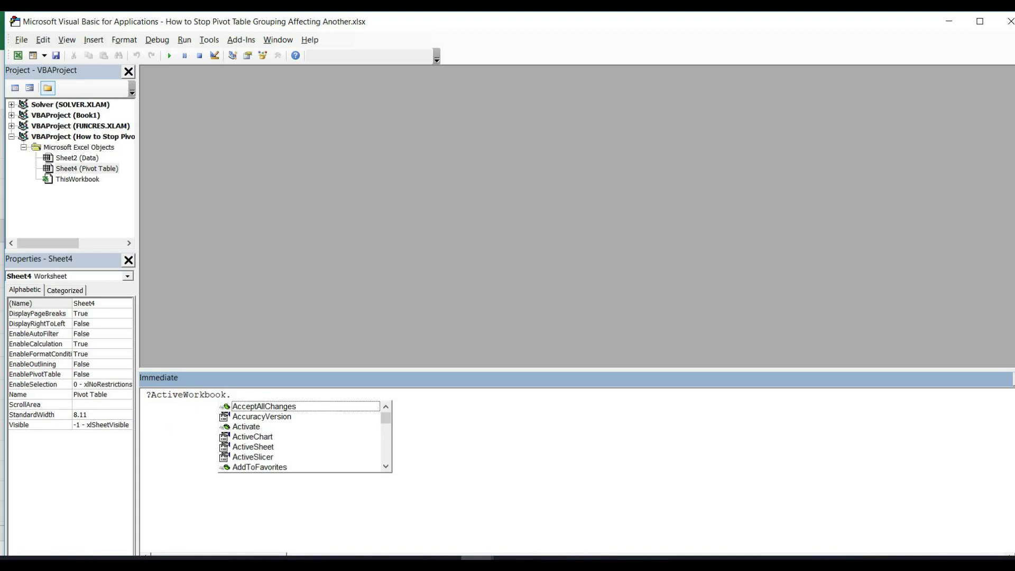
text(pic)
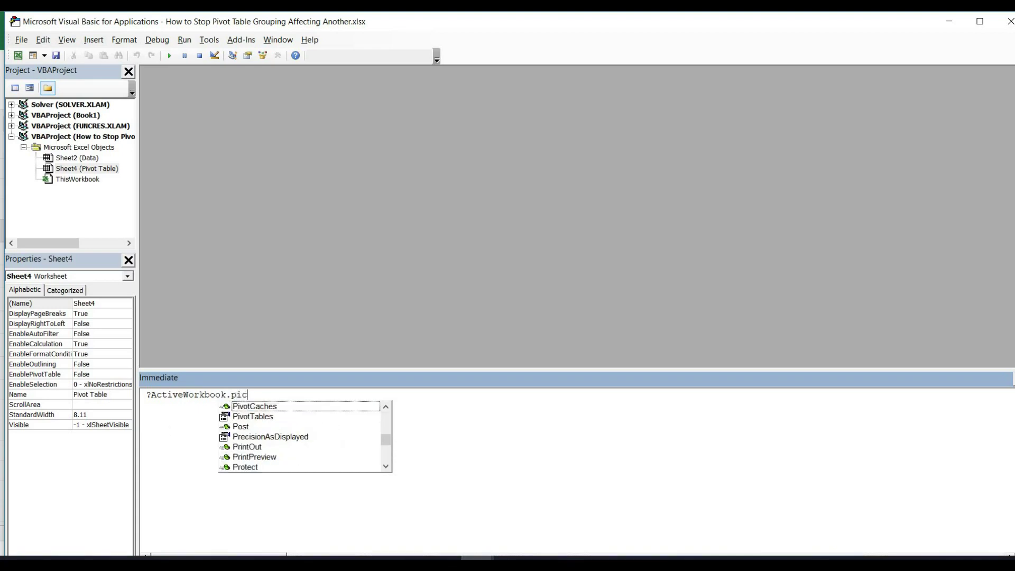
key(Tab)
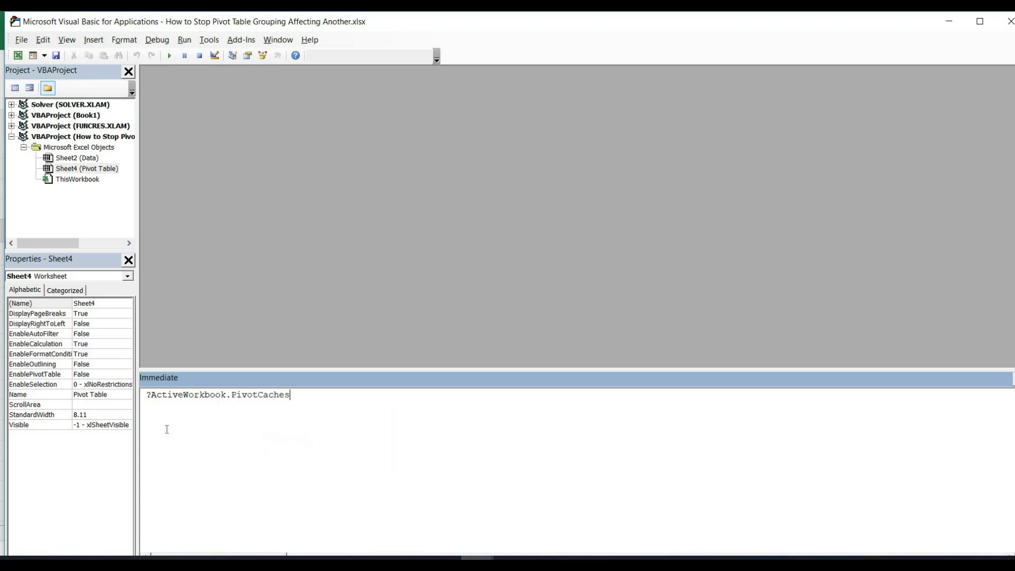
text(.count)
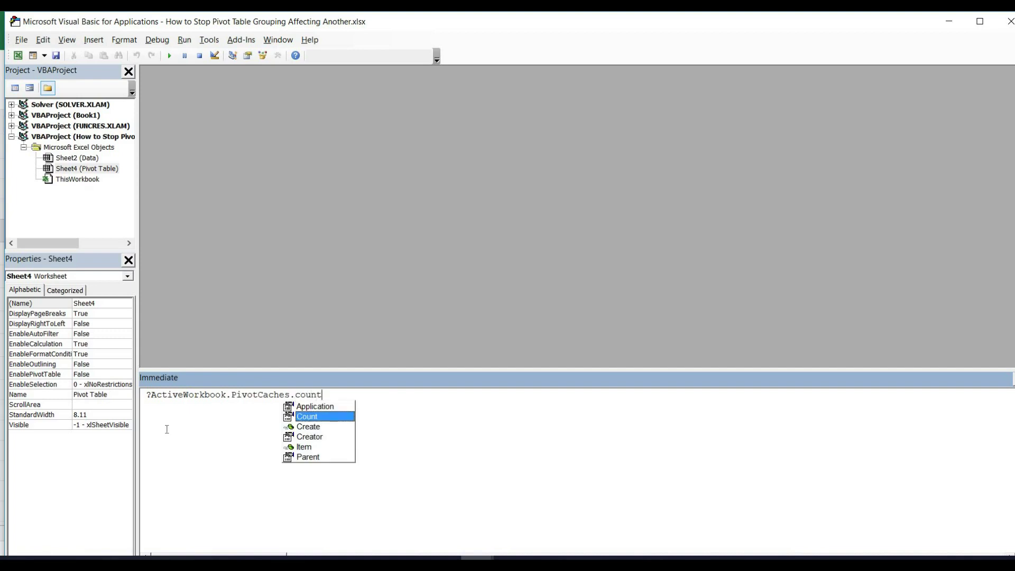
key(Tab)
key(Return)
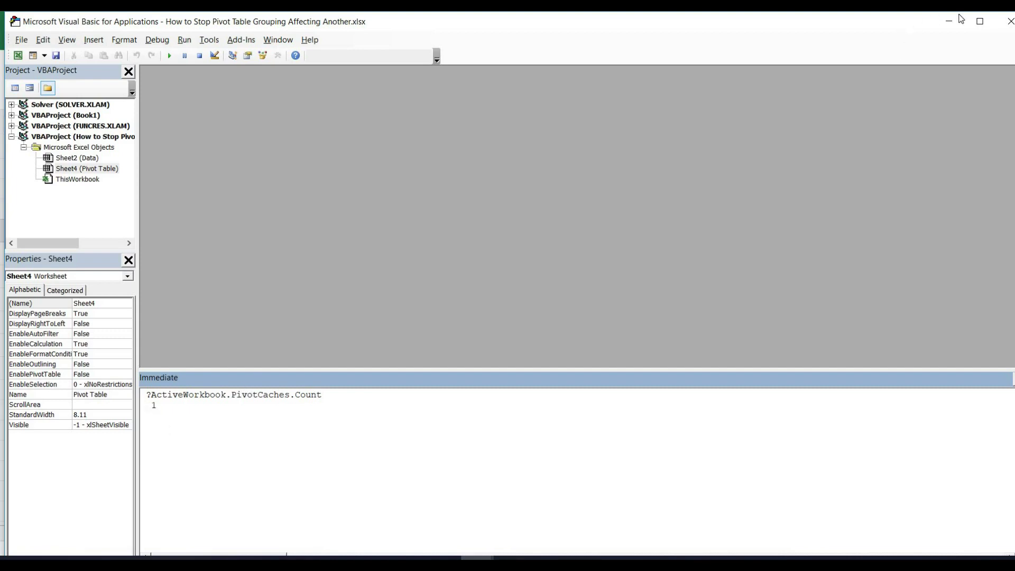
click(947, 26)
Step: Undo the 7-day date grouping, the column widening and the pasting of the second pivot table, and clear the copy marquee
click(177, 325)
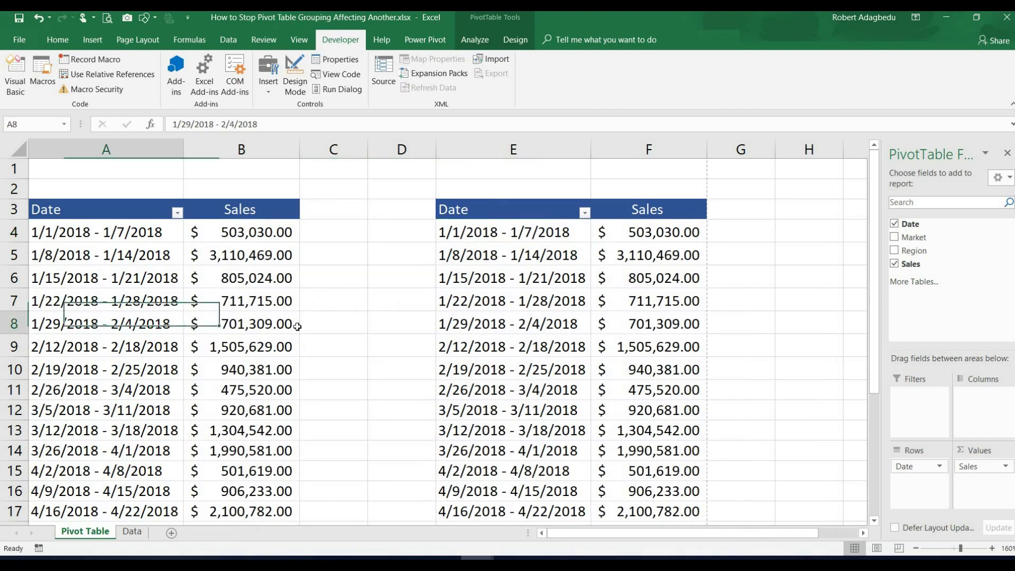
click(646, 301)
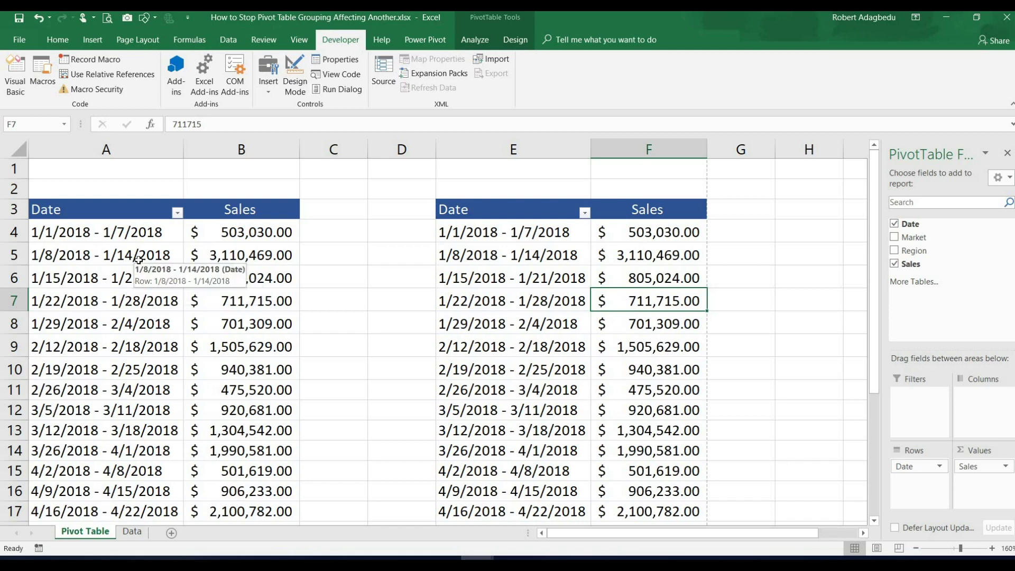
key(ctrl+z)
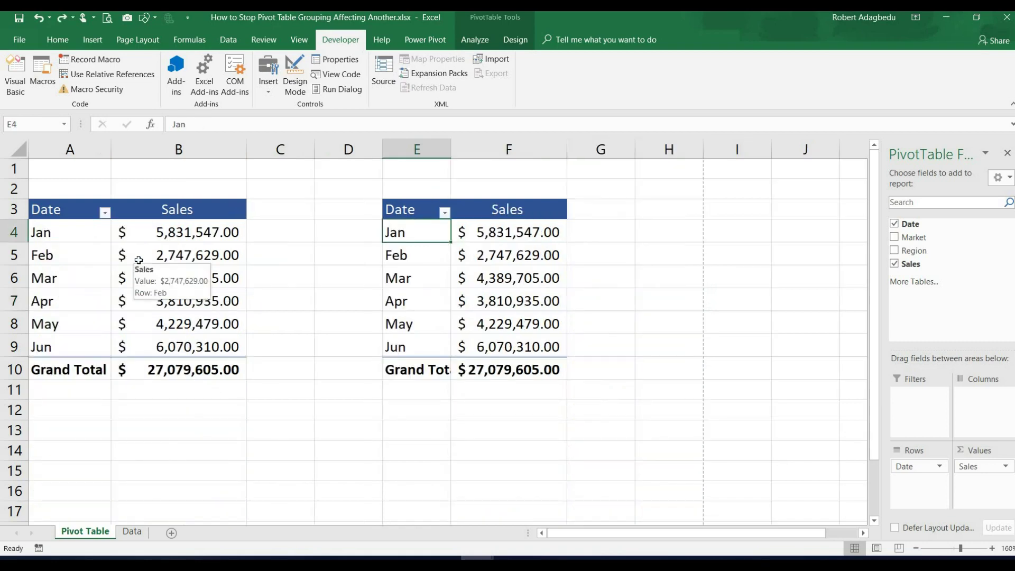
key(ctrl+z)
key(ctrl+z)
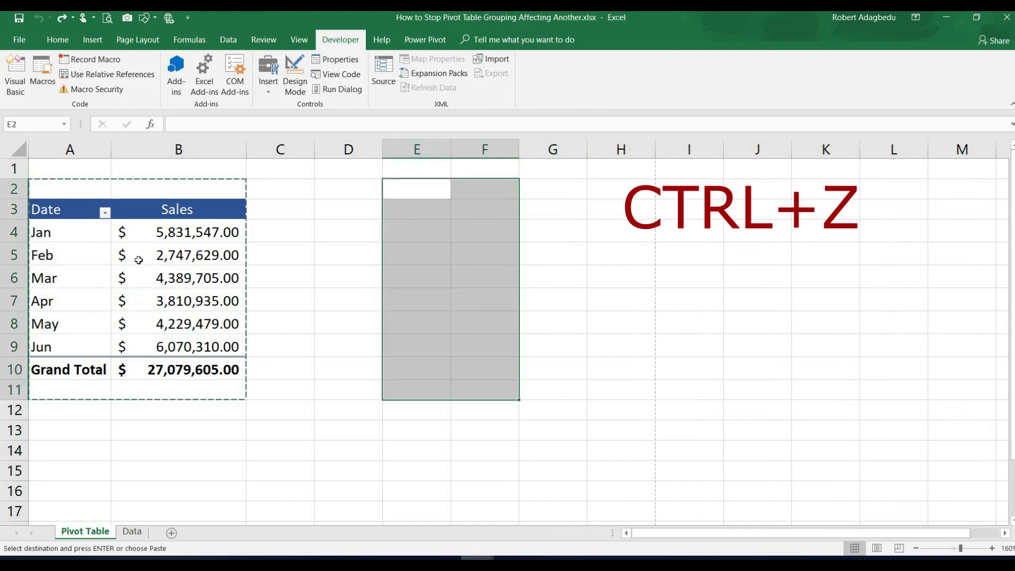
key(Escape)
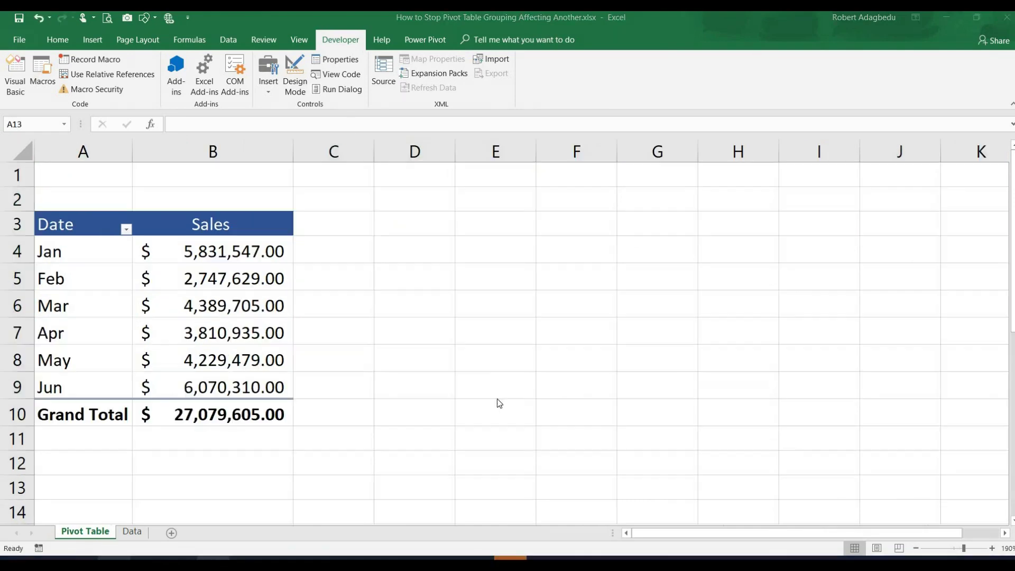
Step: Copy the pivot table range A2:B10, paste it into Book2 at cell D3, and autofit the Sales column there
drag(47, 198, 271, 403)
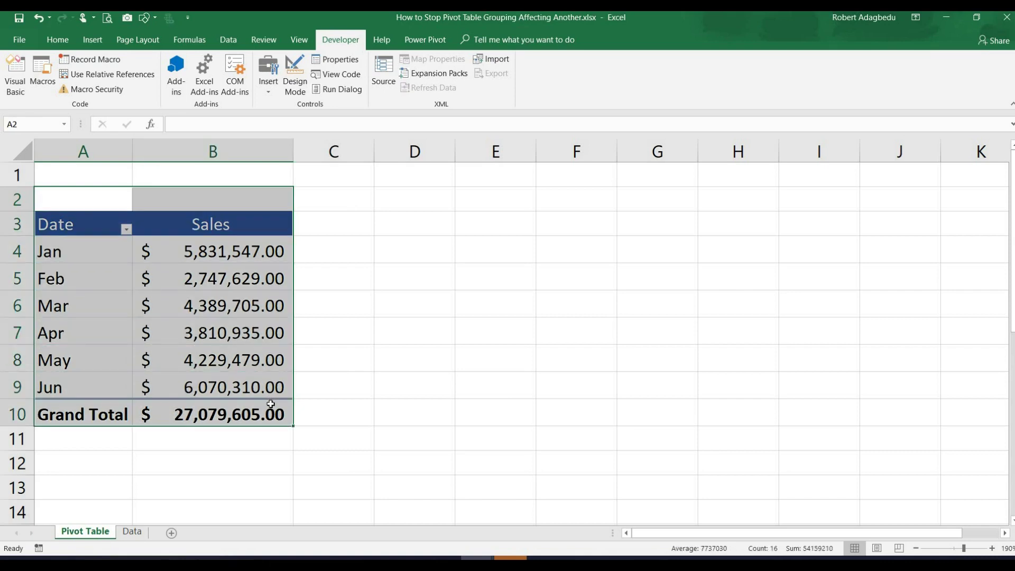
key(ctrl+c)
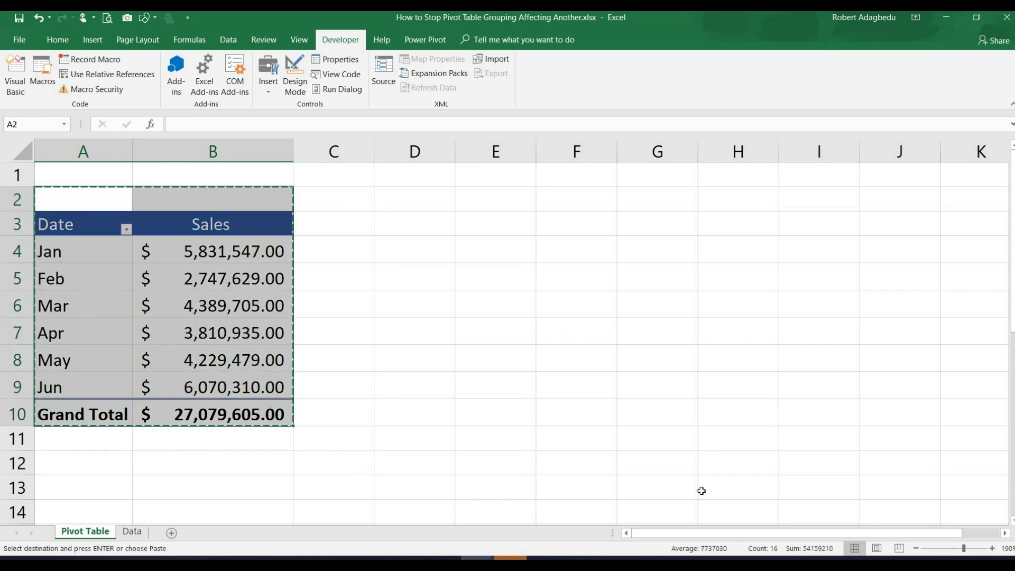
click(510, 557)
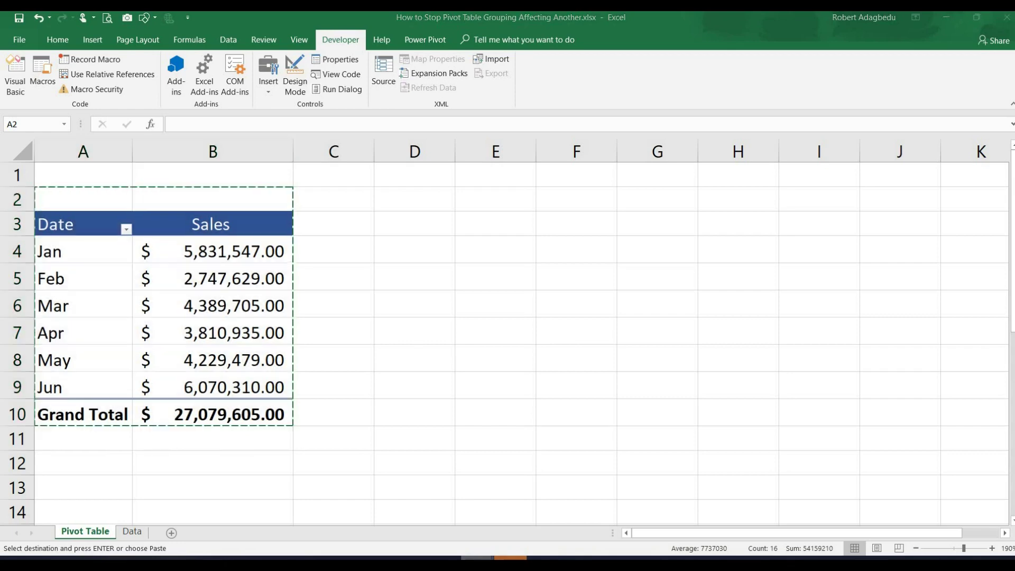
click(599, 530)
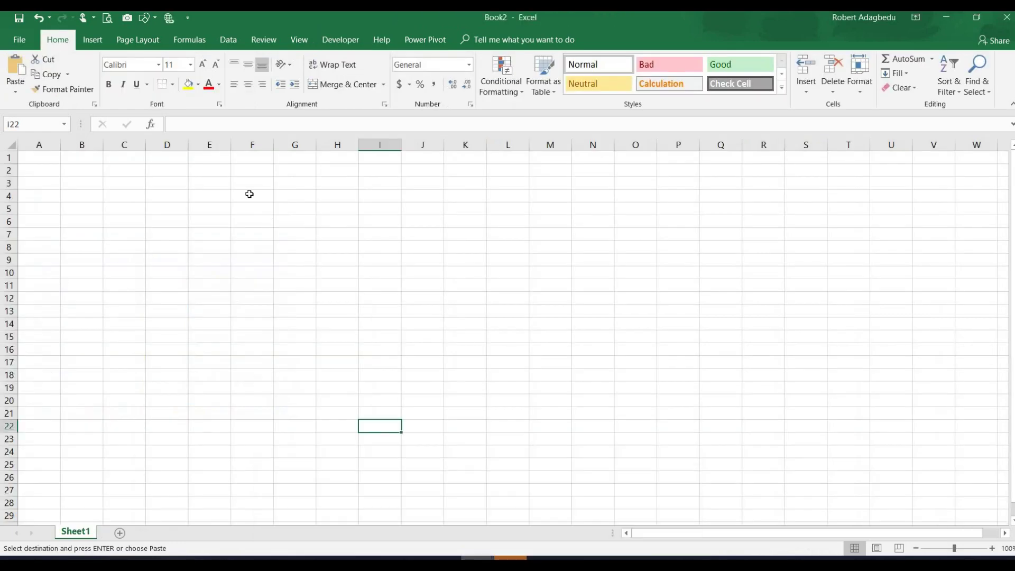
click(164, 183)
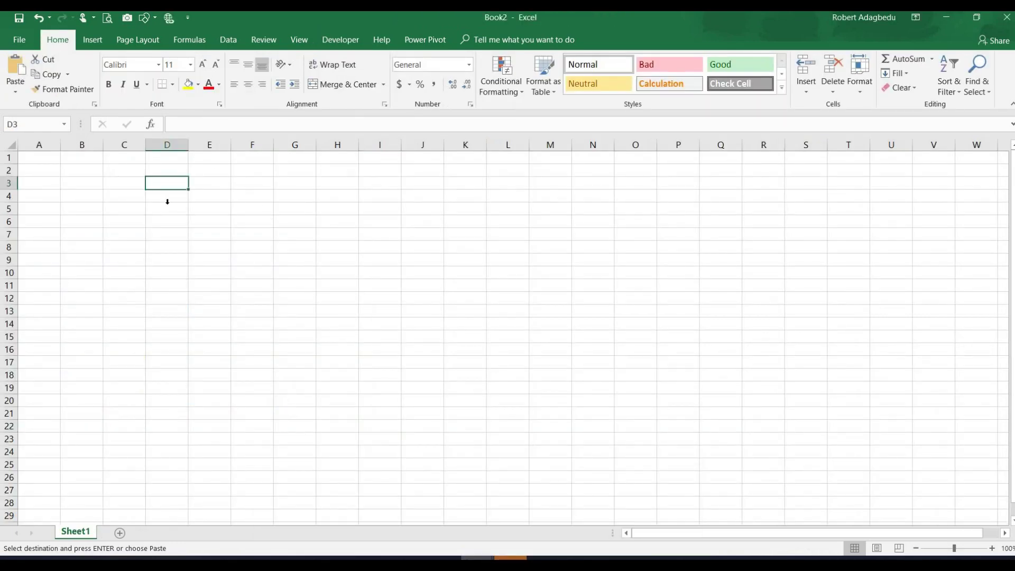
key(ctrl+v)
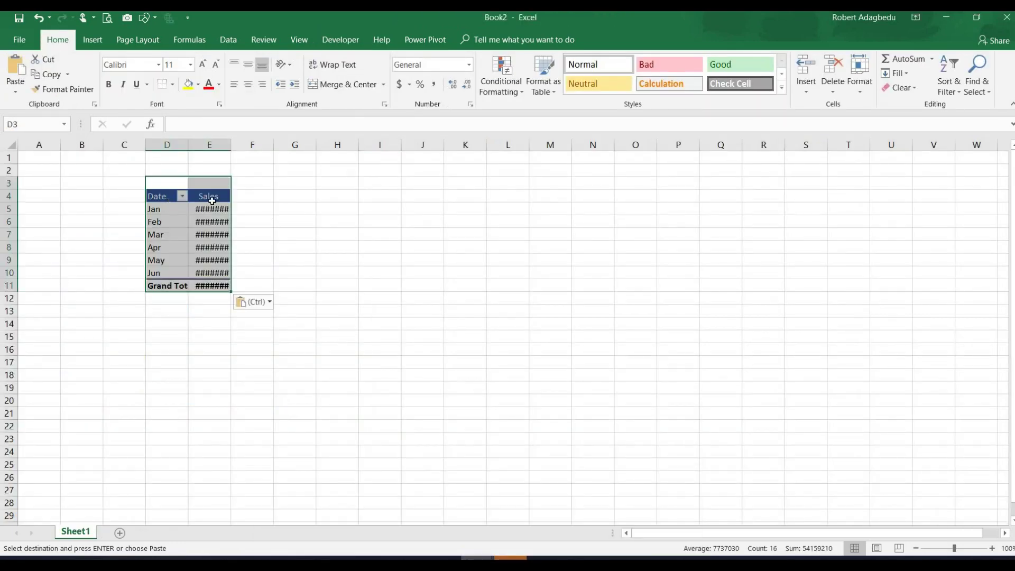
double_click(230, 144)
scroll(263, 308, up, 2)
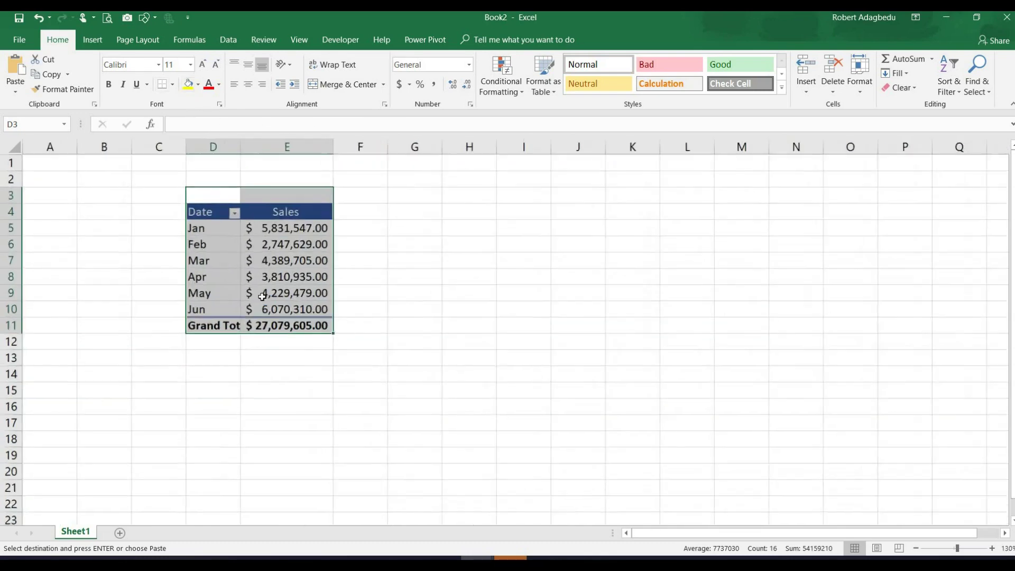
Step: Group the dates of the pivot table in Book2 by days, with the number of days set to 7
scroll(263, 296, up, 5)
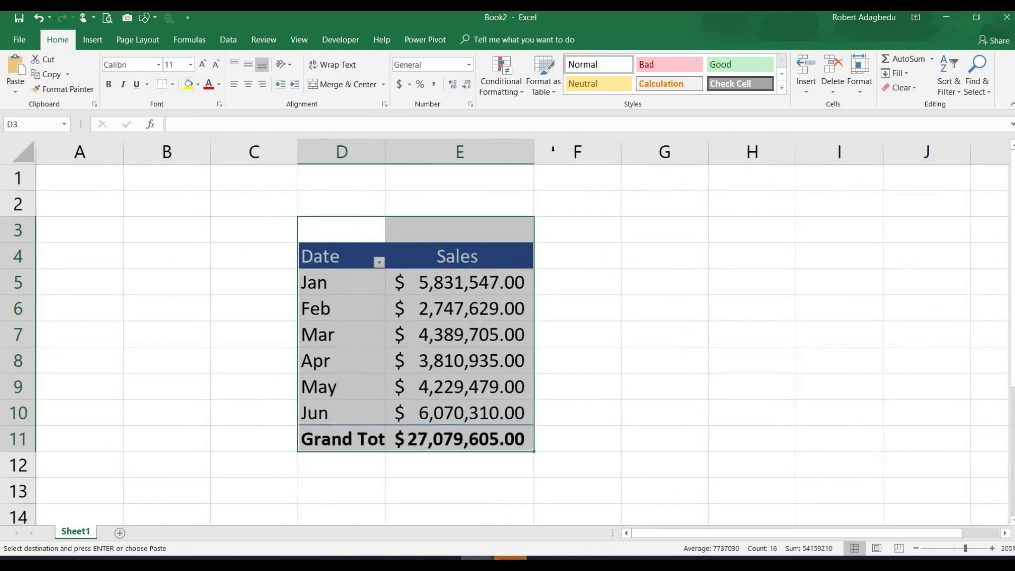
click(607, 314)
key(Down)
key(Down)
key(Down)
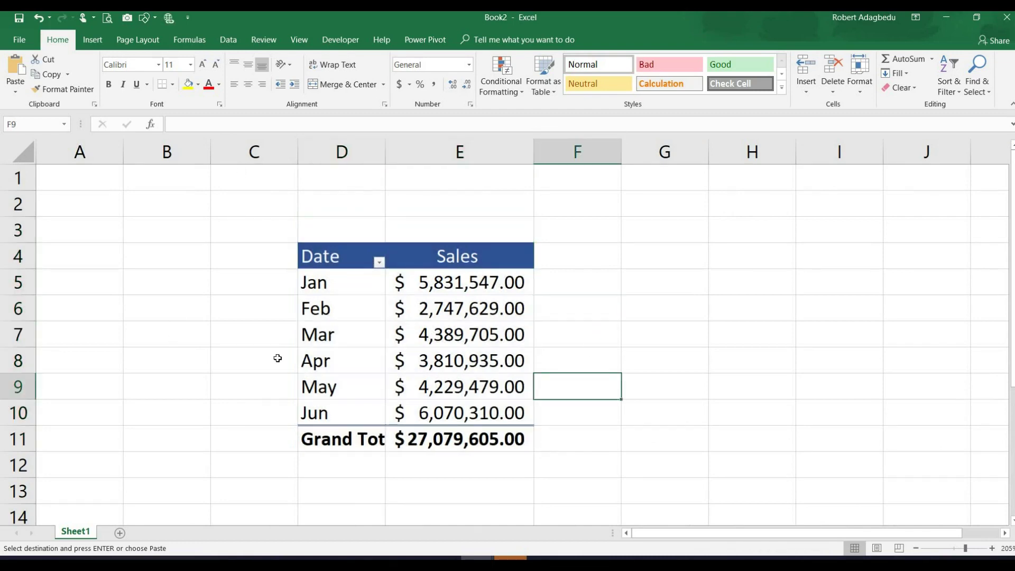
click(336, 307)
right_click(336, 306)
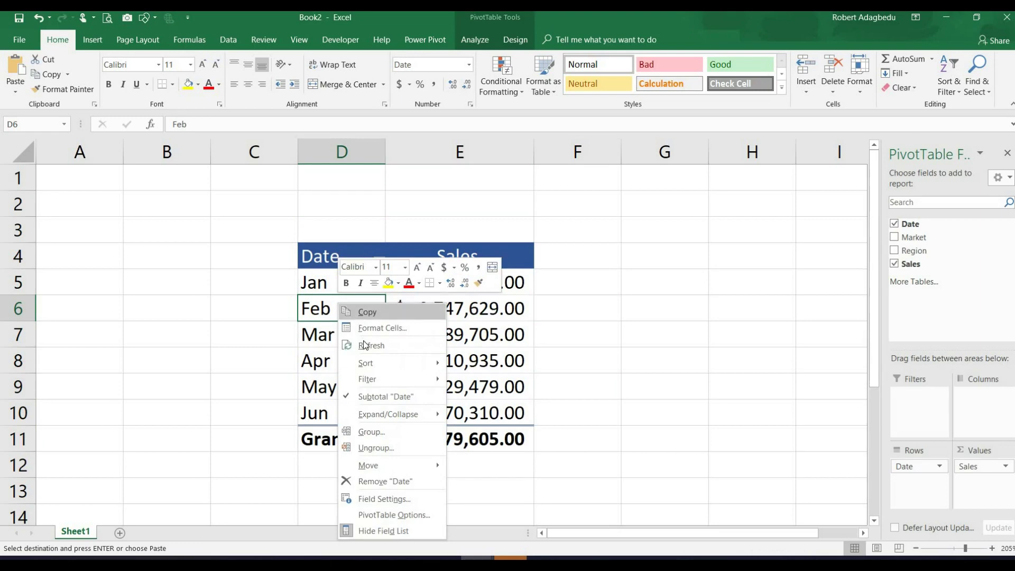
click(394, 437)
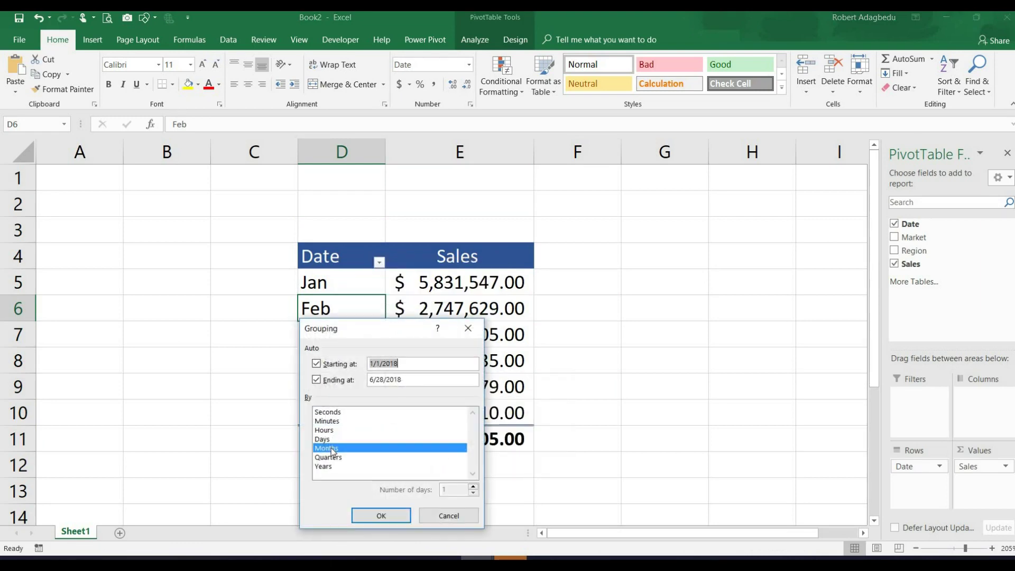
click(332, 450)
click(332, 440)
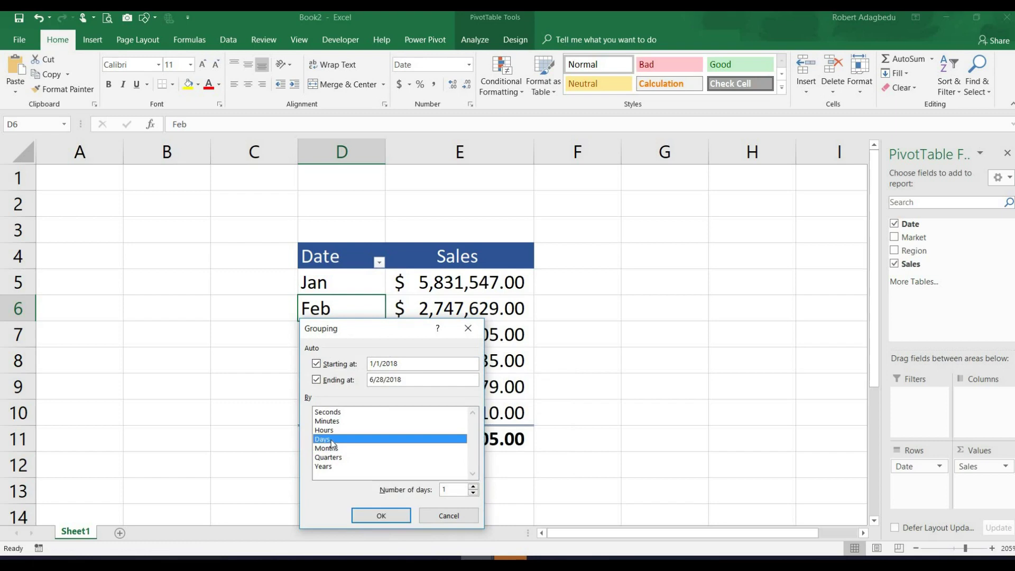
double_click(450, 486)
text(7)
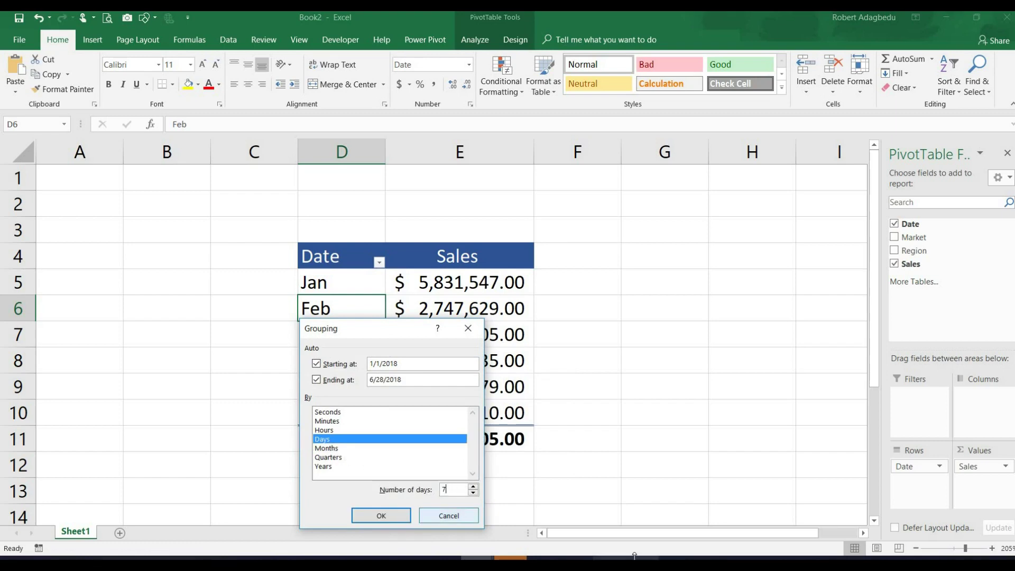
click(378, 523)
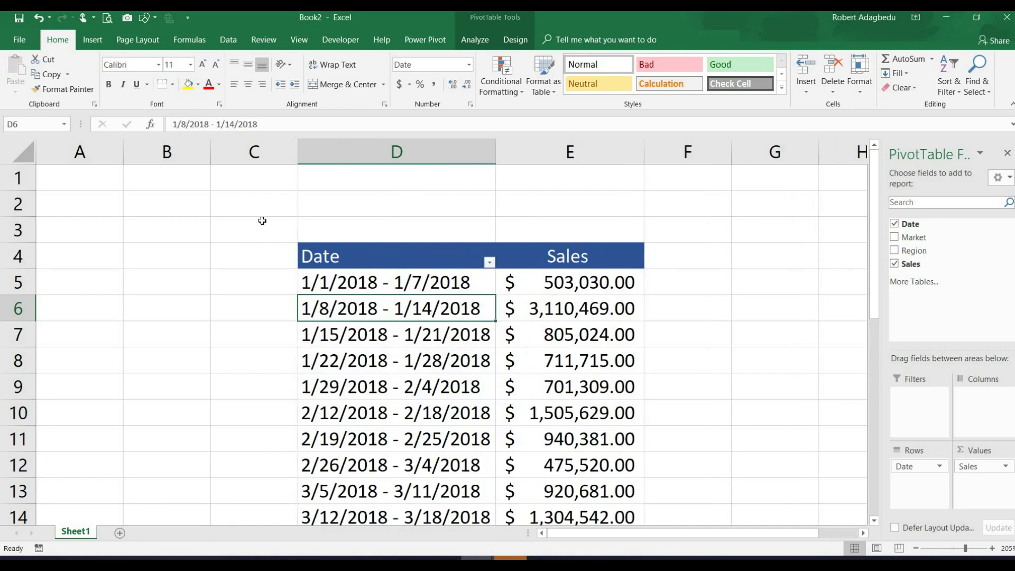
Step: Copy the range C3:F29 around the pivot table in Book2 and switch back to the original pivot table workbook
drag(271, 220, 745, 207)
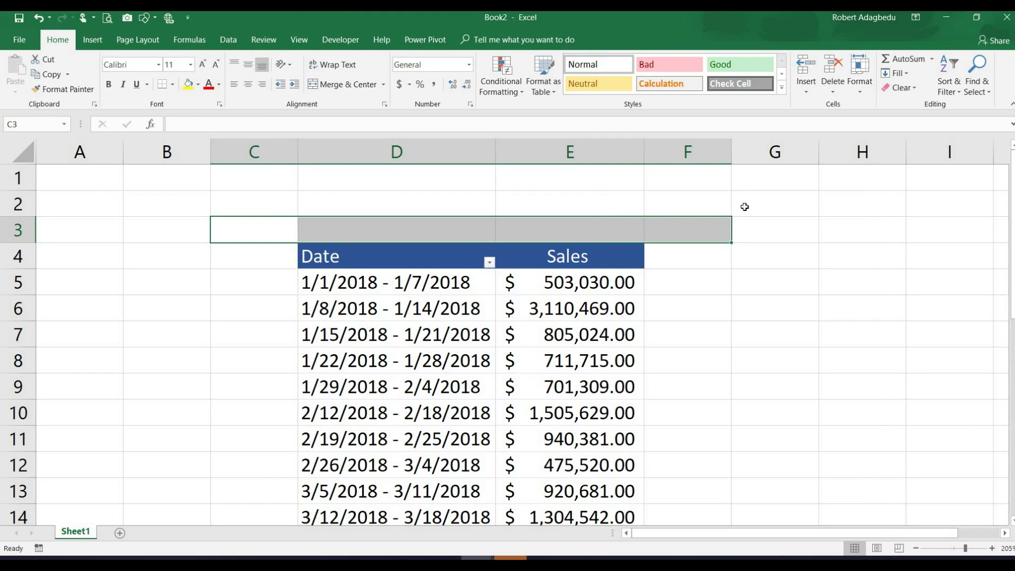
key(ctrl+shift+Down)
key(shift+BackSpace)
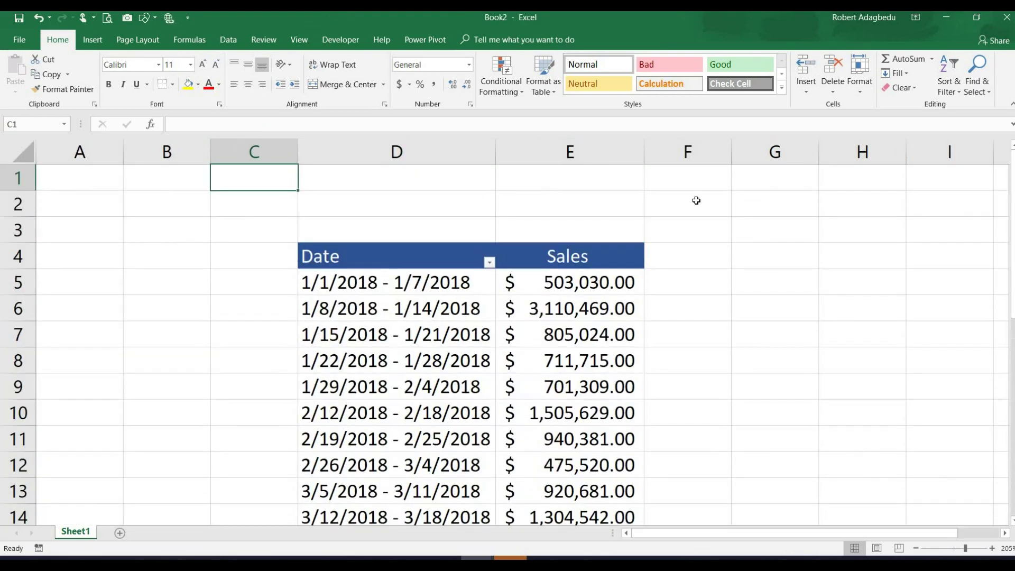
drag(276, 224, 659, 490)
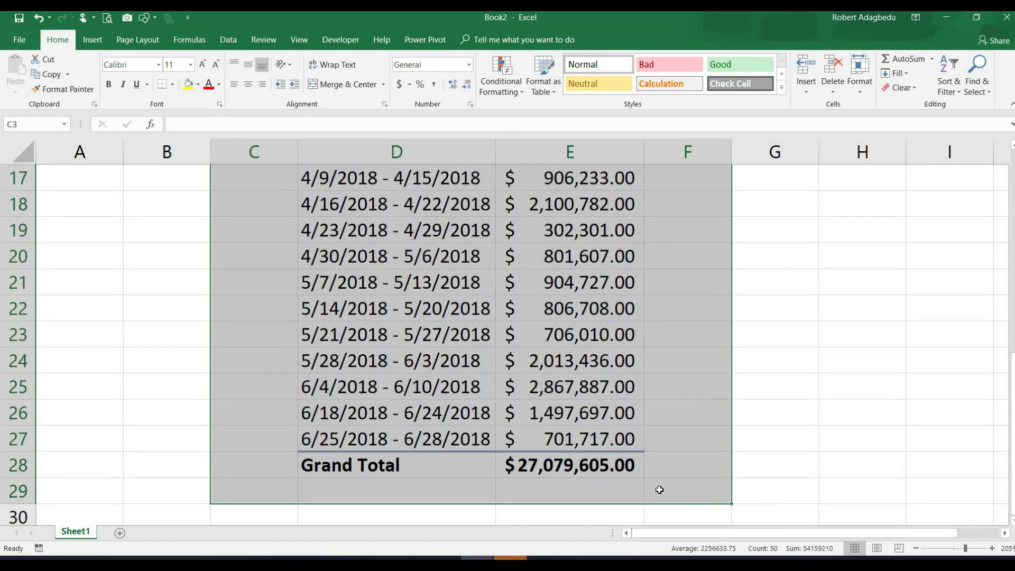
key(ctrl+c)
key(alt+Tab)
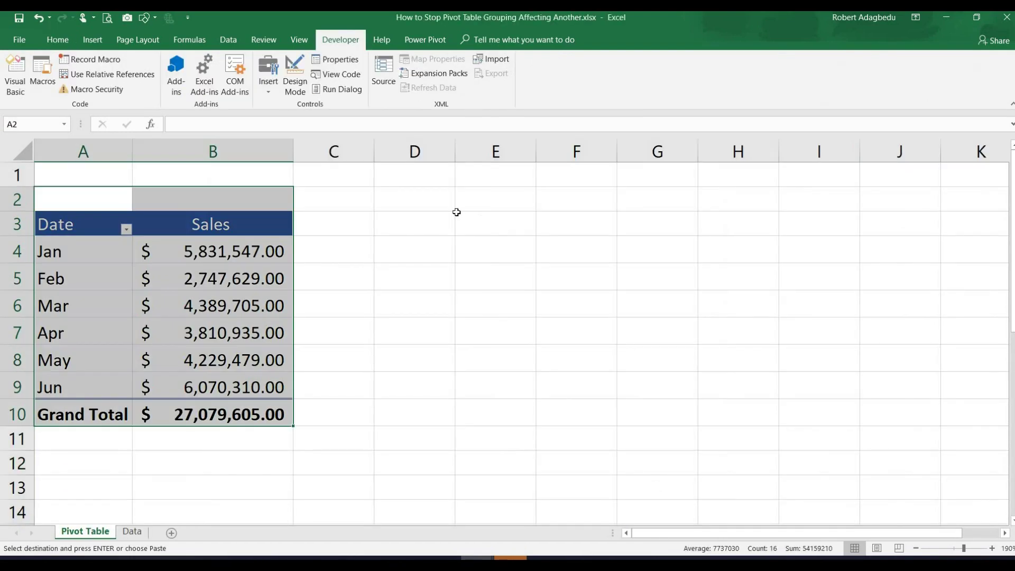
Step: Paste the copied pivot table at cell E3 of the Pivot Table sheet and autofit its Date and Sales columns, F and G
click(408, 197)
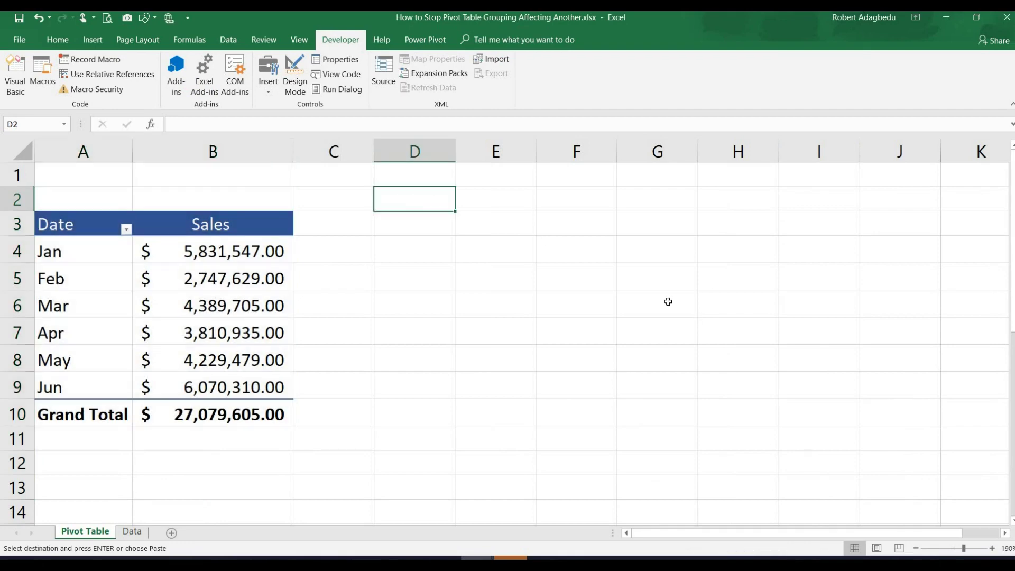
click(468, 226)
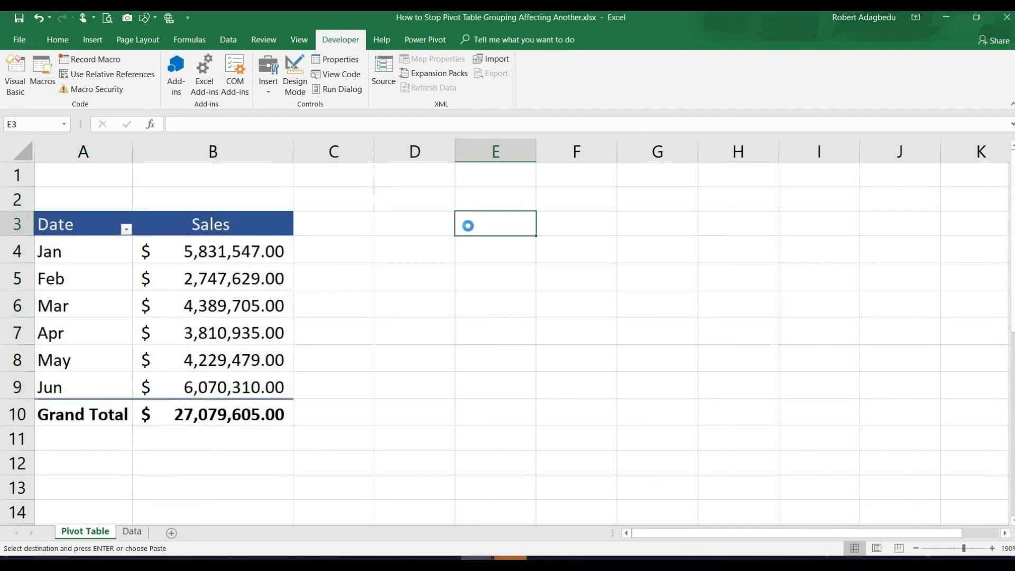
key(ctrl+v)
click(584, 178)
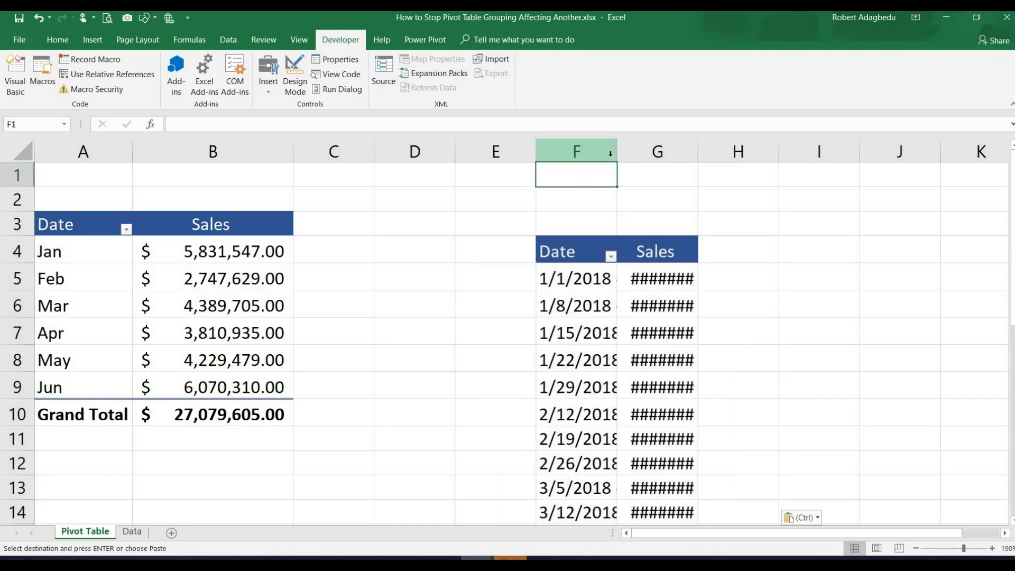
double_click(616, 149)
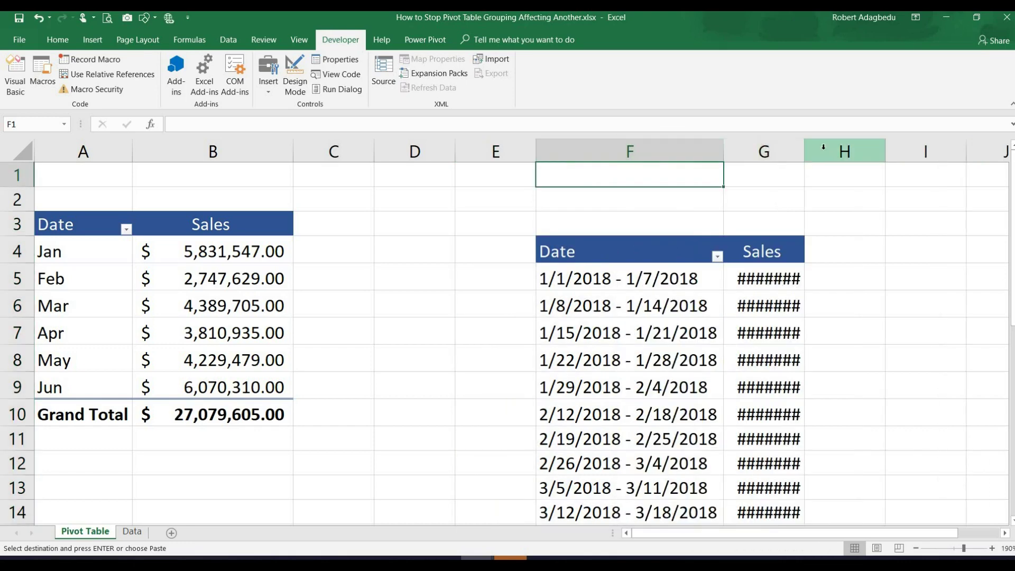
double_click(803, 151)
click(614, 377)
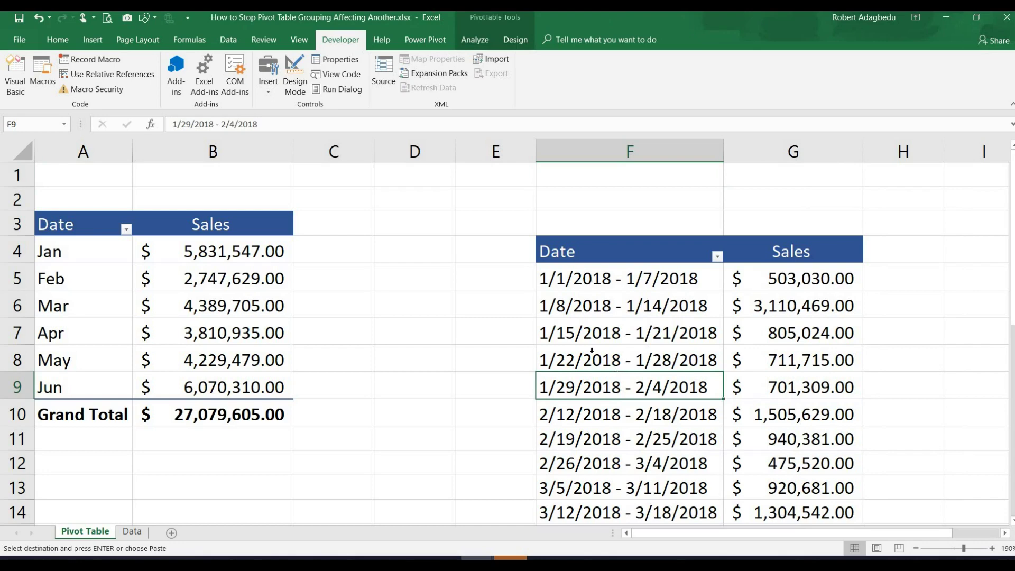
click(143, 296)
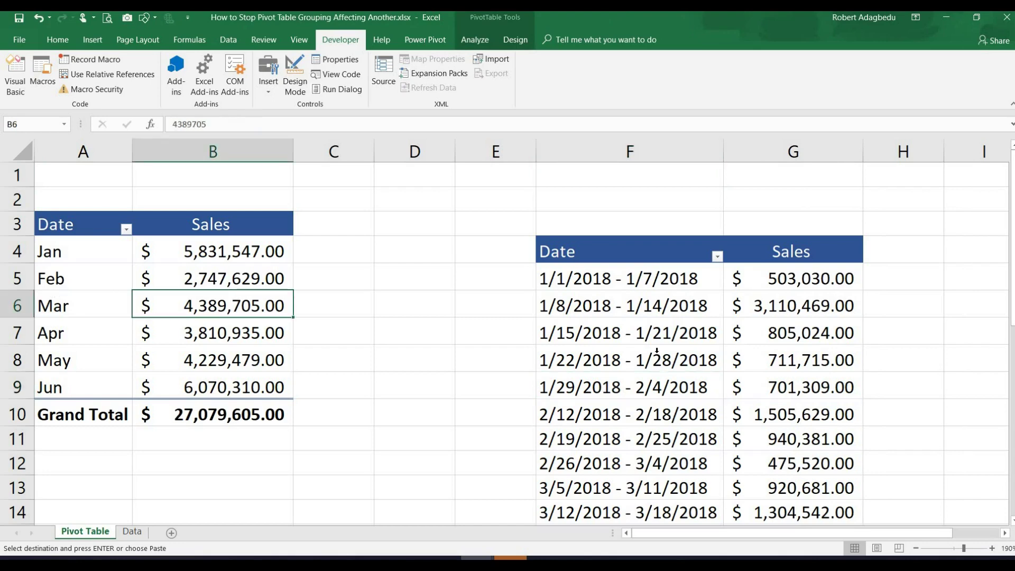
click(589, 309)
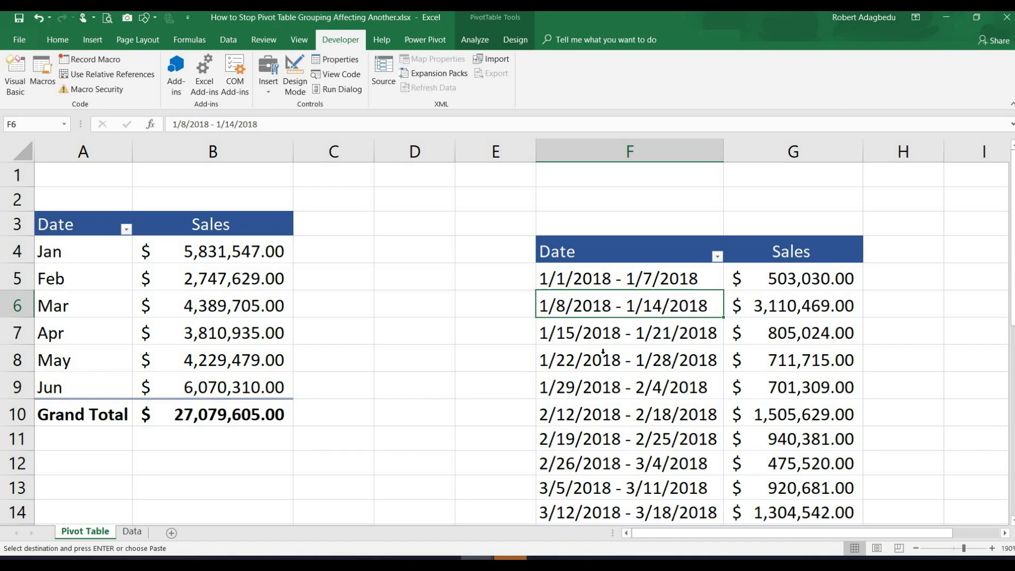
click(606, 365)
click(610, 303)
click(592, 353)
click(588, 305)
Step: Rerun ?ActiveWorkbook.PivotCaches.Count in the Visual Basic editor's Immediate window to query the number of pivot caches, and return to the worksheet
click(15, 74)
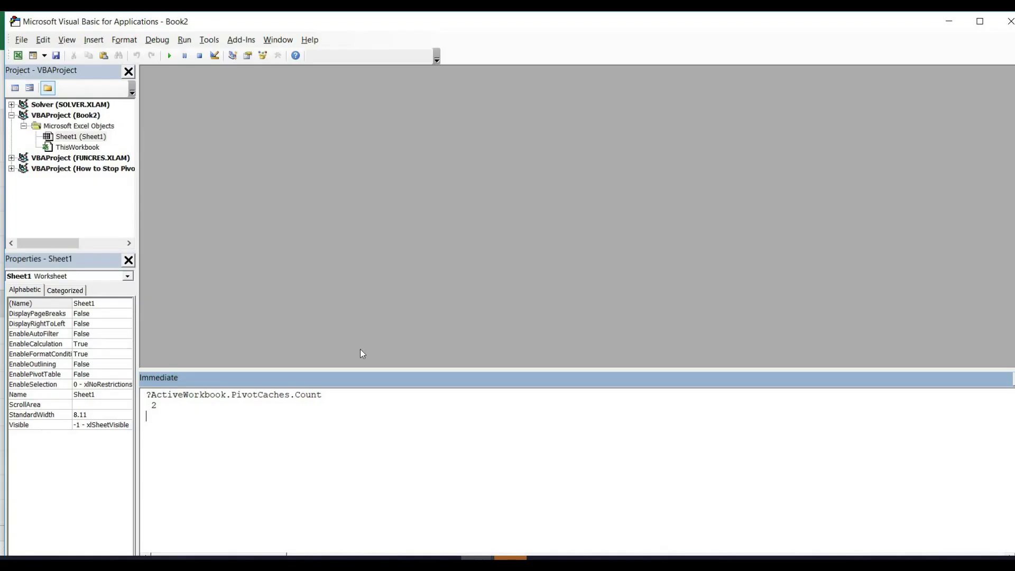
click(324, 396)
key(Return)
drag(162, 416, 85, 404)
key(Delete)
key(Return)
click(951, 29)
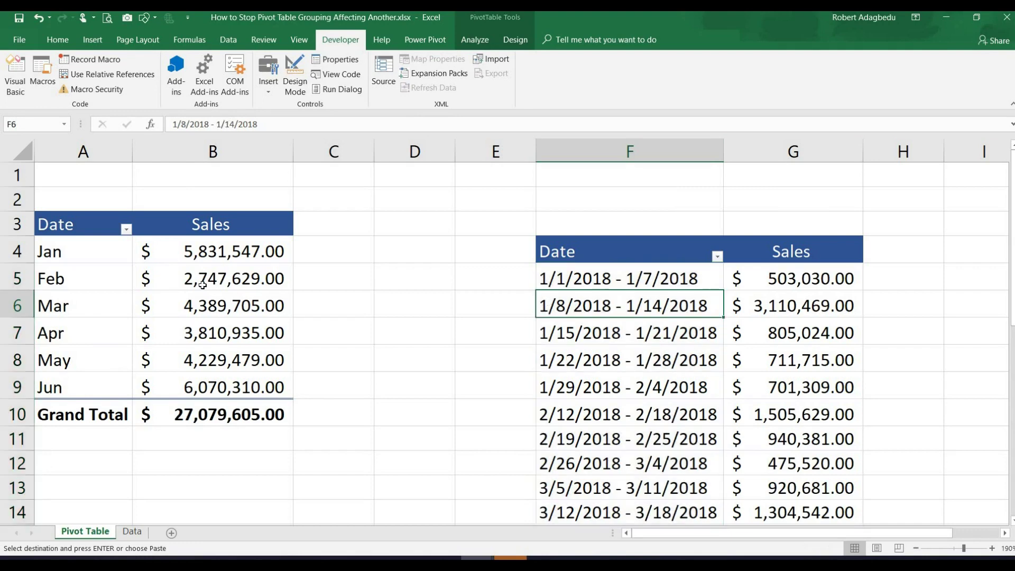
Step: Regroup the dates of the pasted pivot table in column F by quarters instead of days
click(569, 330)
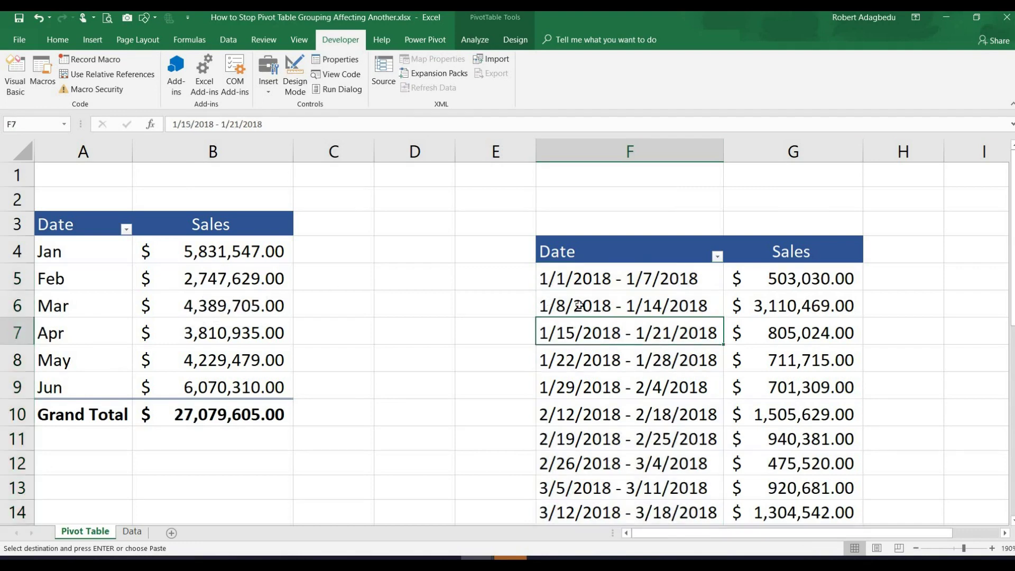
right_click(582, 291)
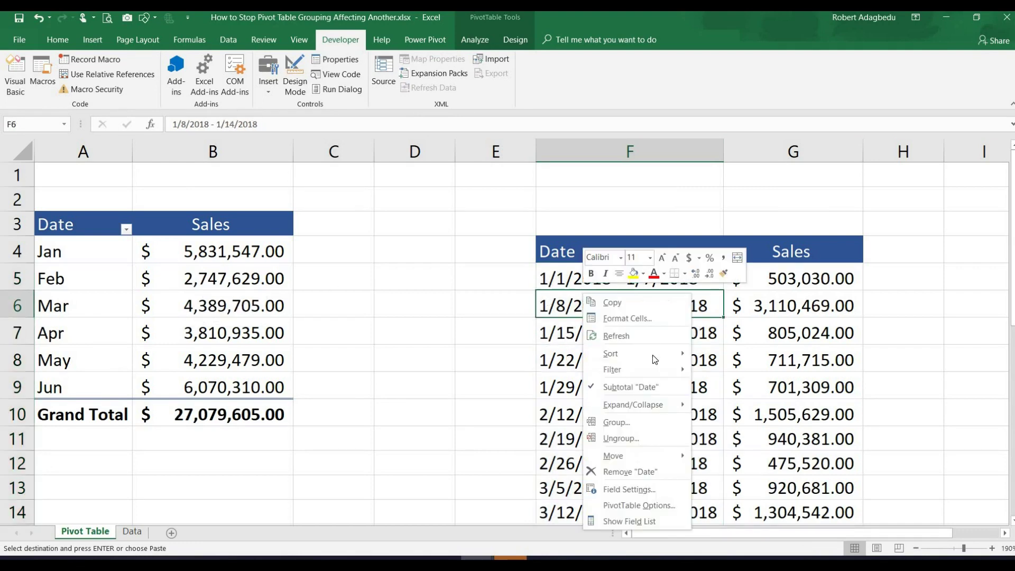
click(646, 426)
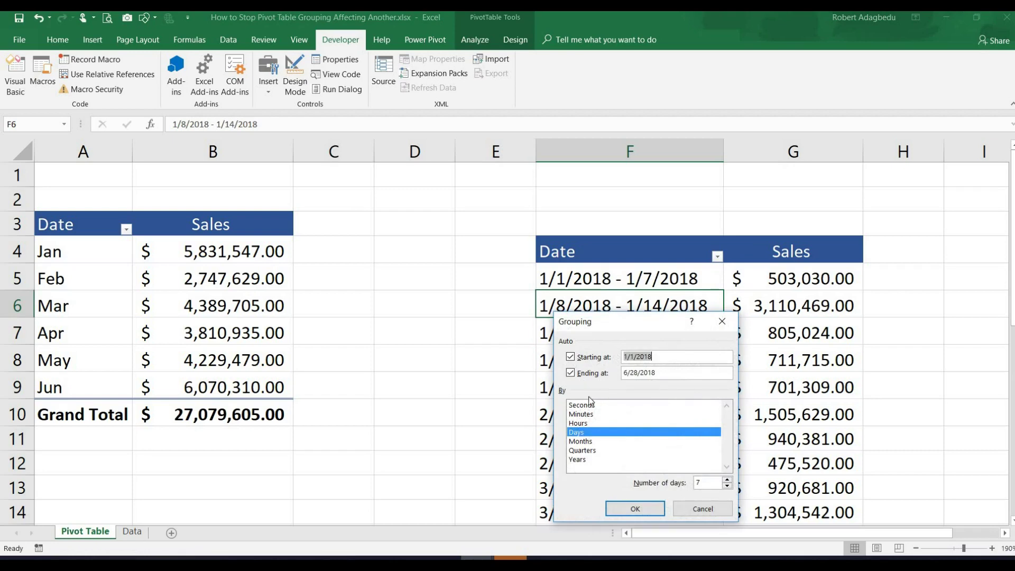
click(589, 450)
click(589, 434)
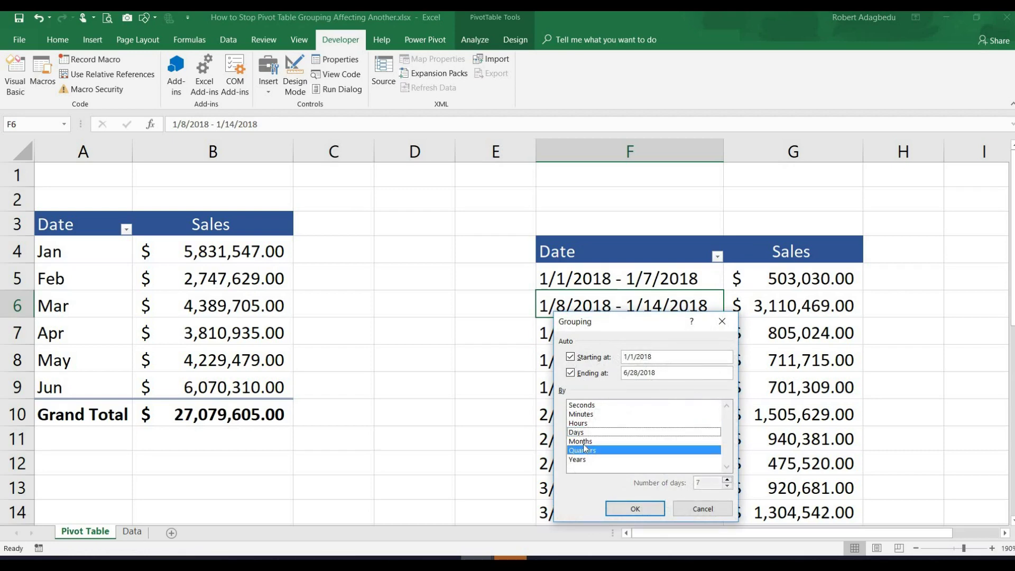
click(635, 509)
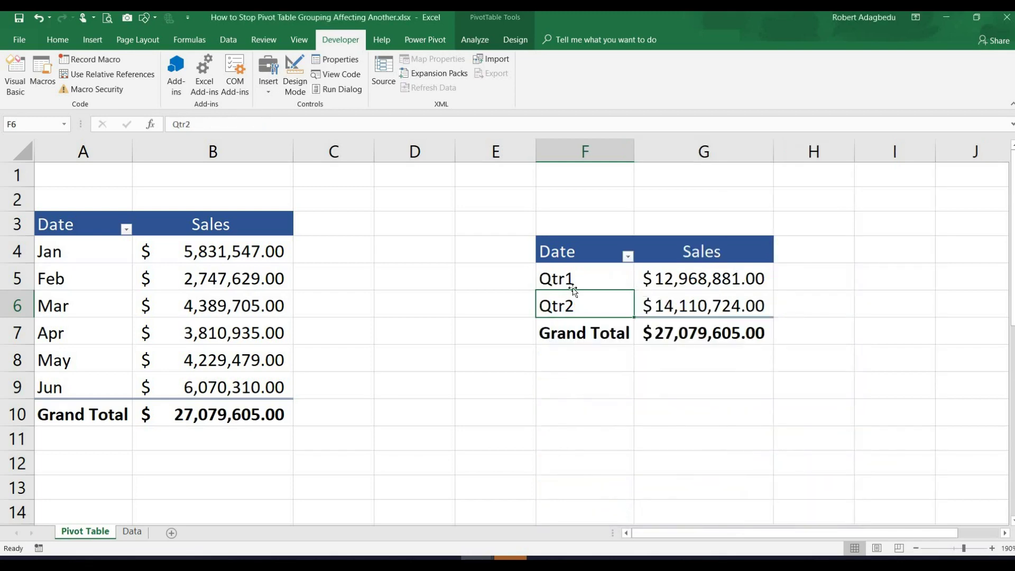